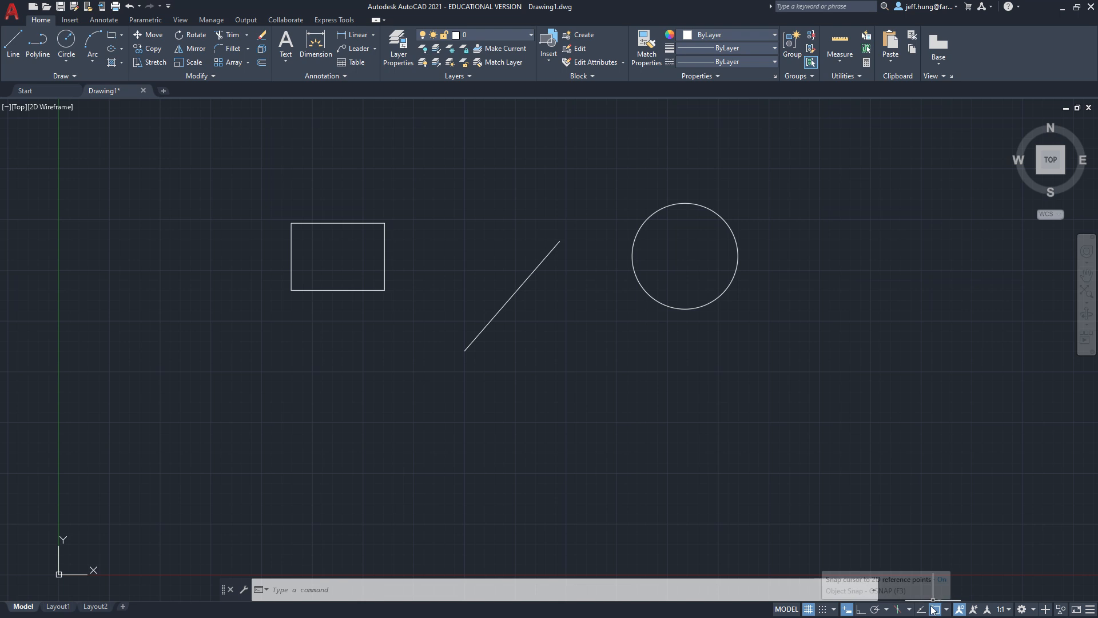
Toggle the 2D Object Snap entry in the status bar customization several times, leaving it enabled.
click(1090, 611)
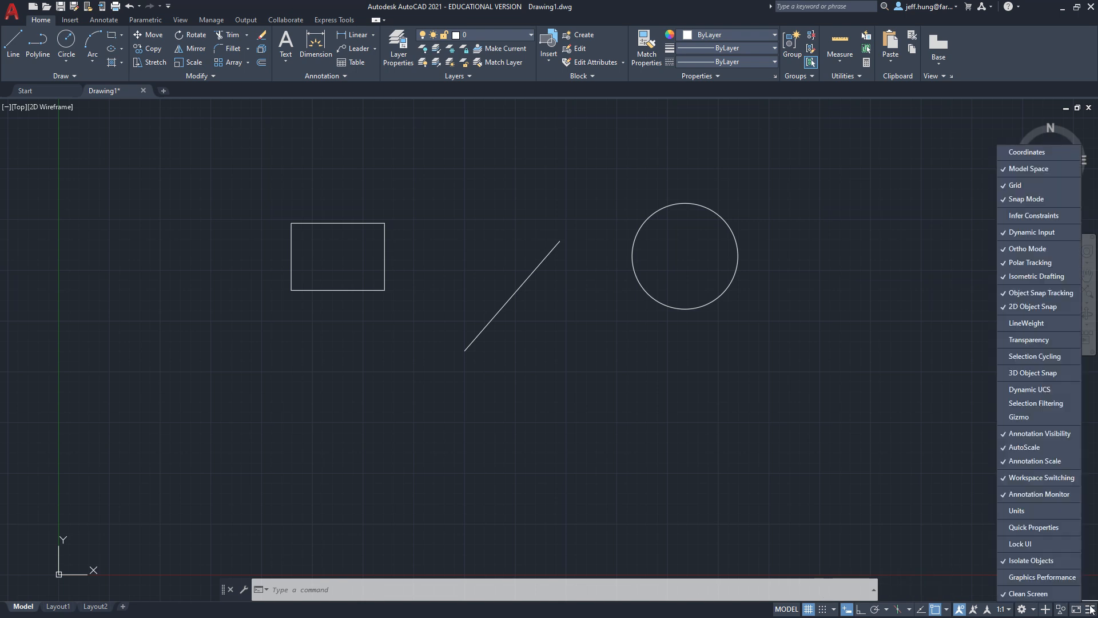
click(1010, 308)
click(1010, 307)
click(1006, 308)
click(1006, 307)
click(1006, 307)
click(1006, 308)
click(927, 565)
click(913, 540)
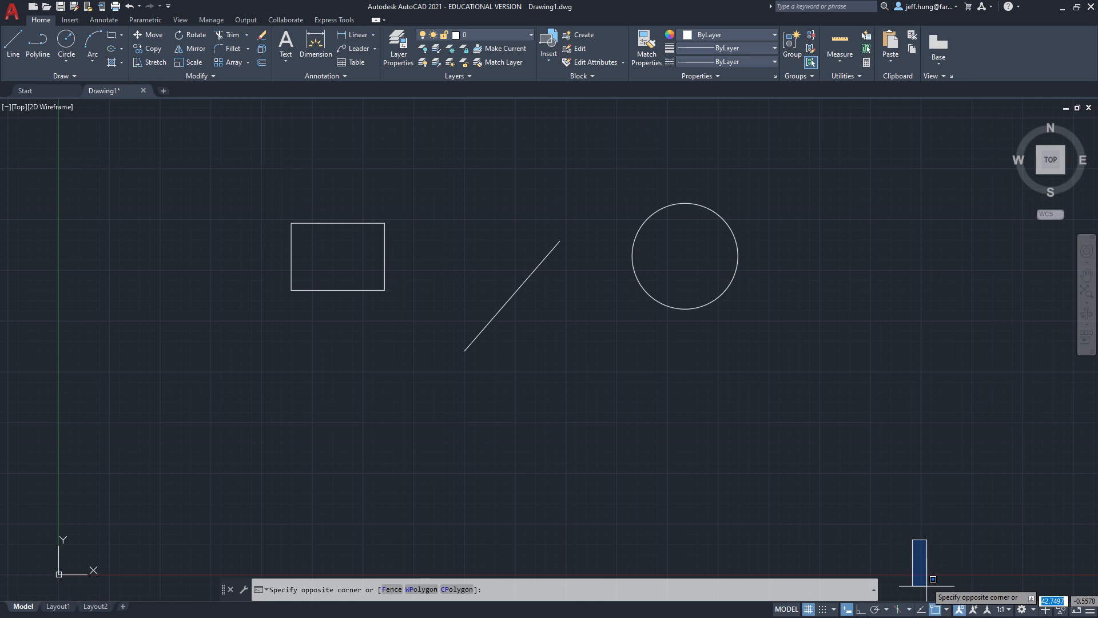
click(919, 576)
Switch object snap off and back on, and review which object snap types are available.
click(934, 609)
click(935, 609)
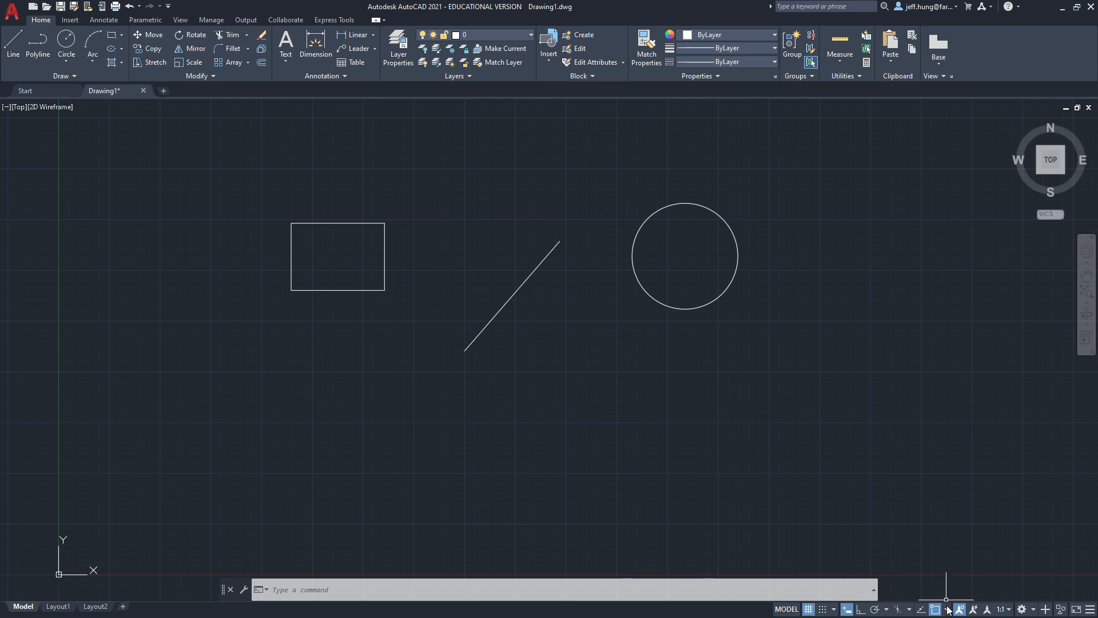
click(947, 609)
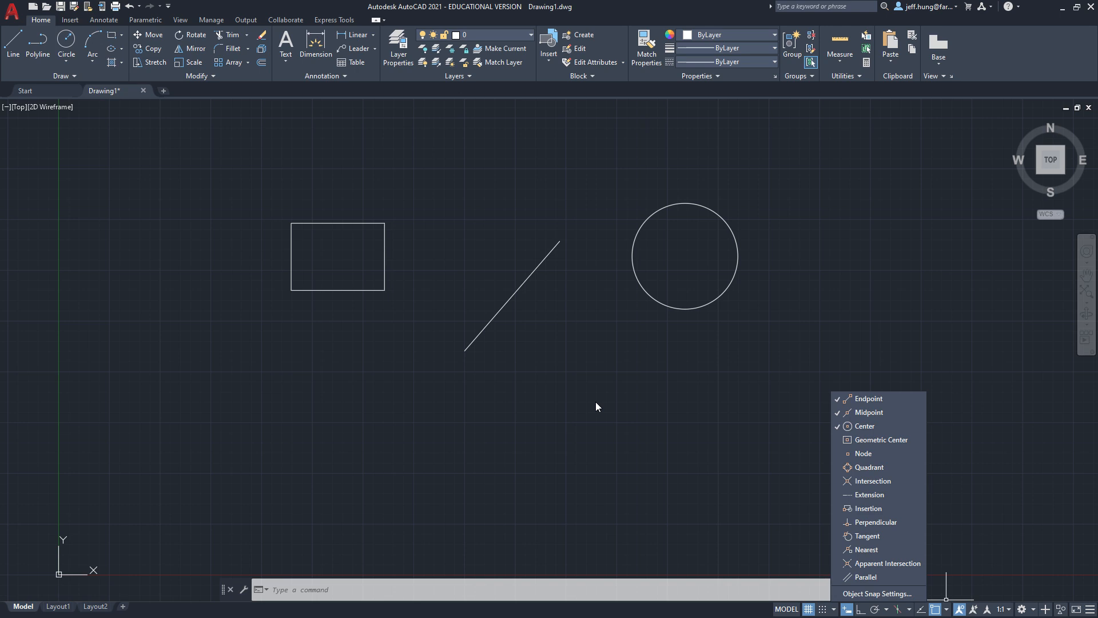
key(Escape)
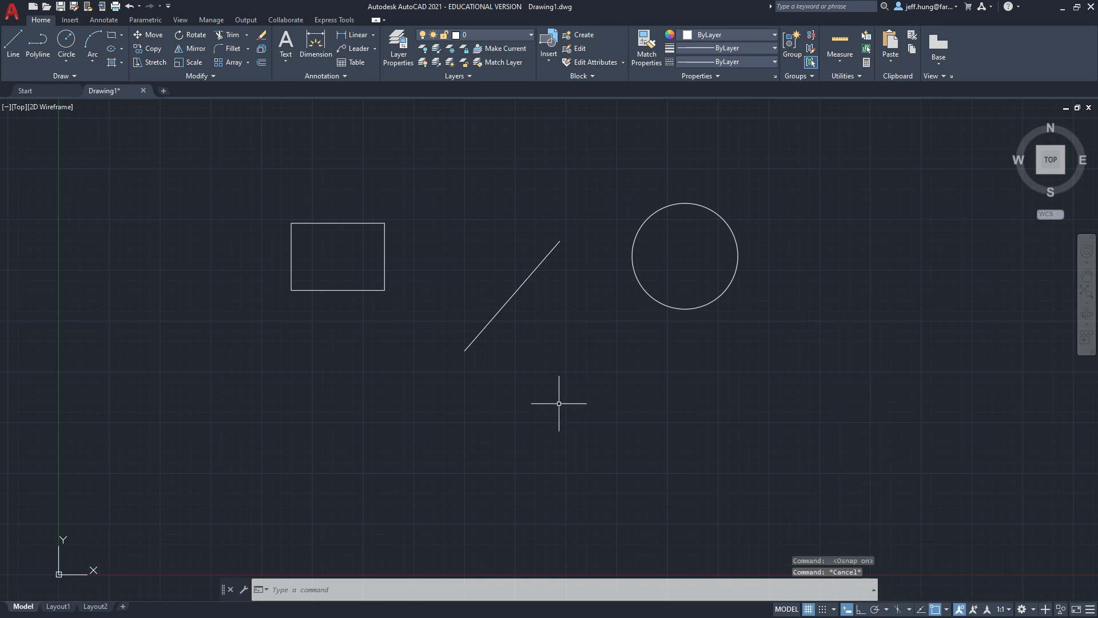
With object snap on, draw connected lines from the diagonal line's lower endpoint to the midpoint of the rectangle's right side, ending at the circle's center.
text(line)
key(Return)
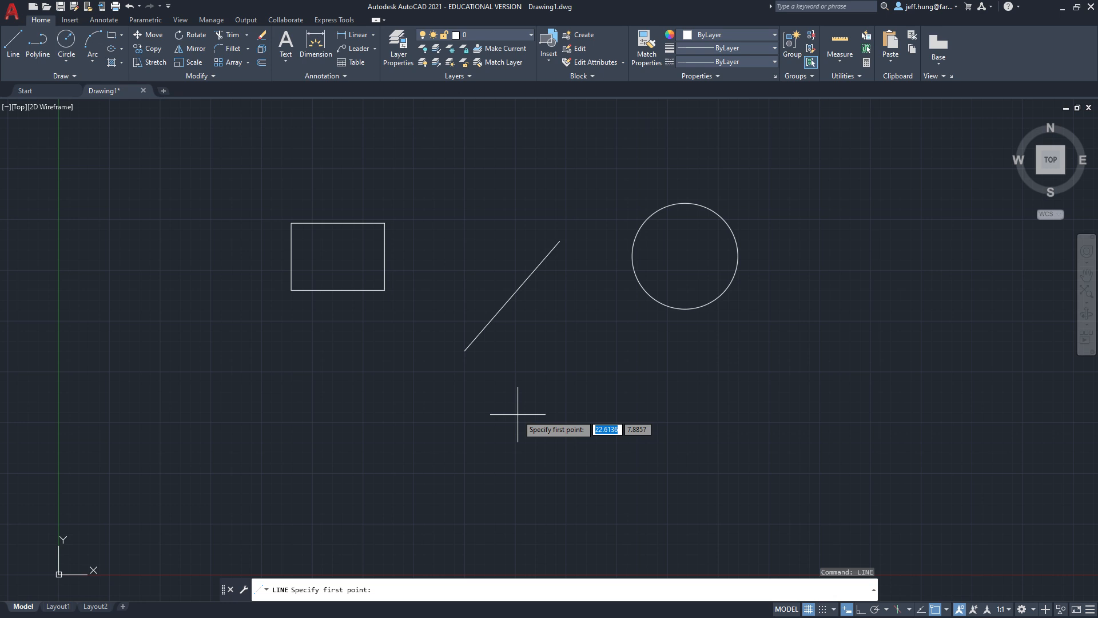
click(932, 607)
click(938, 608)
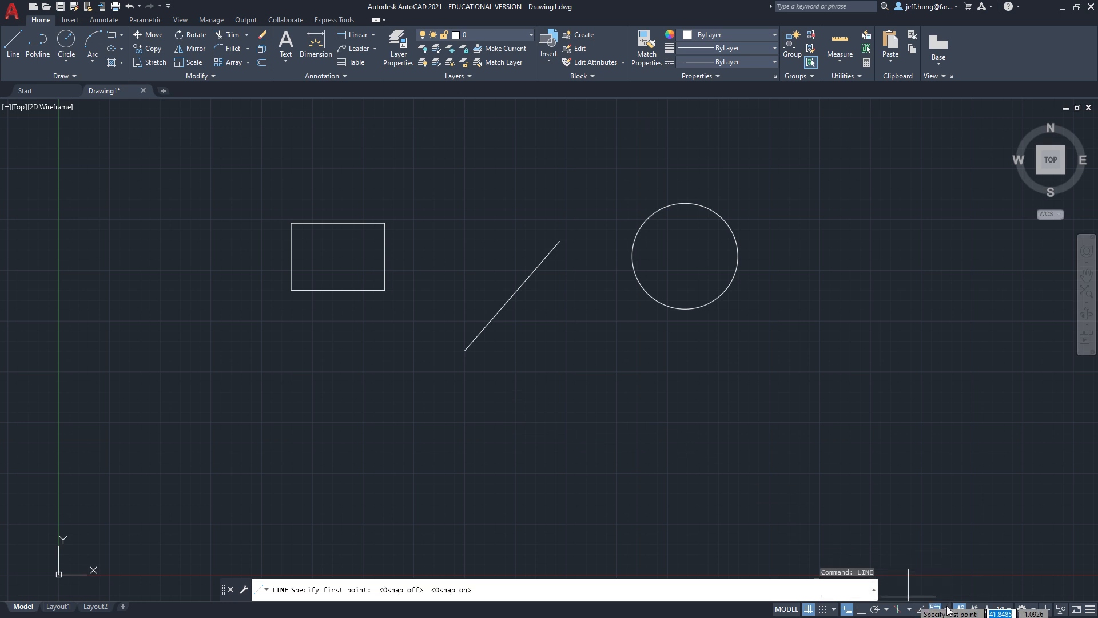
click(946, 608)
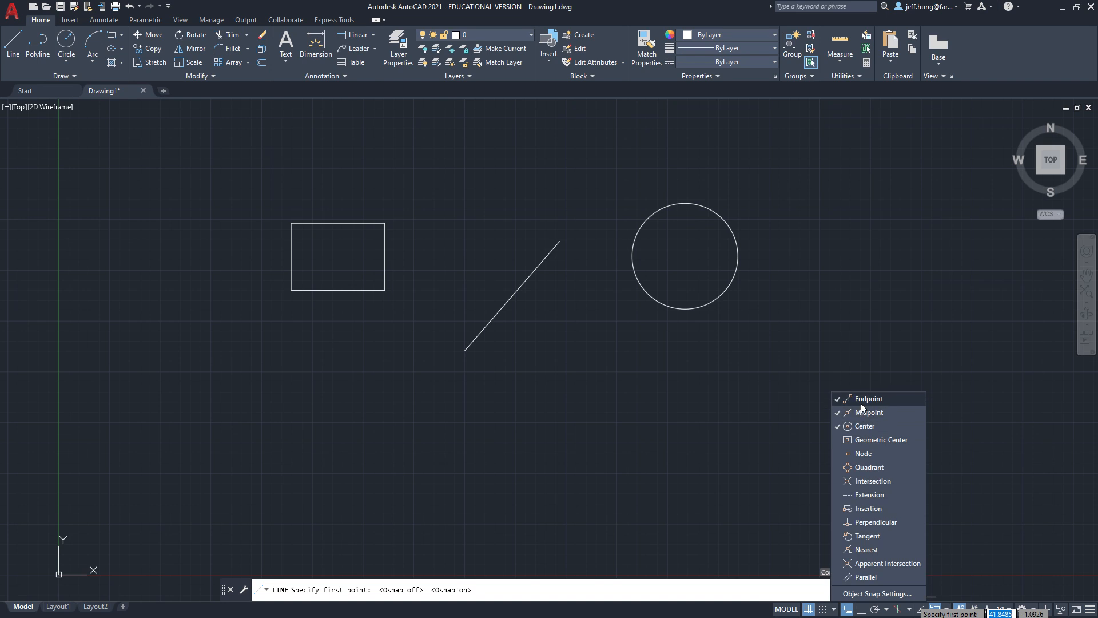
click(565, 374)
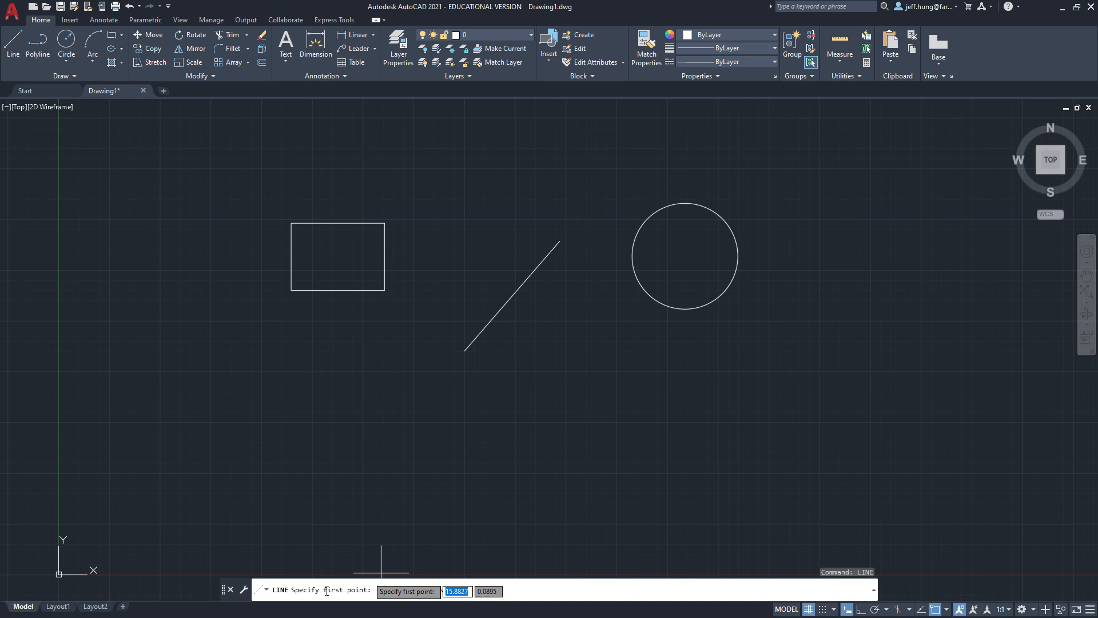
key(F3)
key(F3)
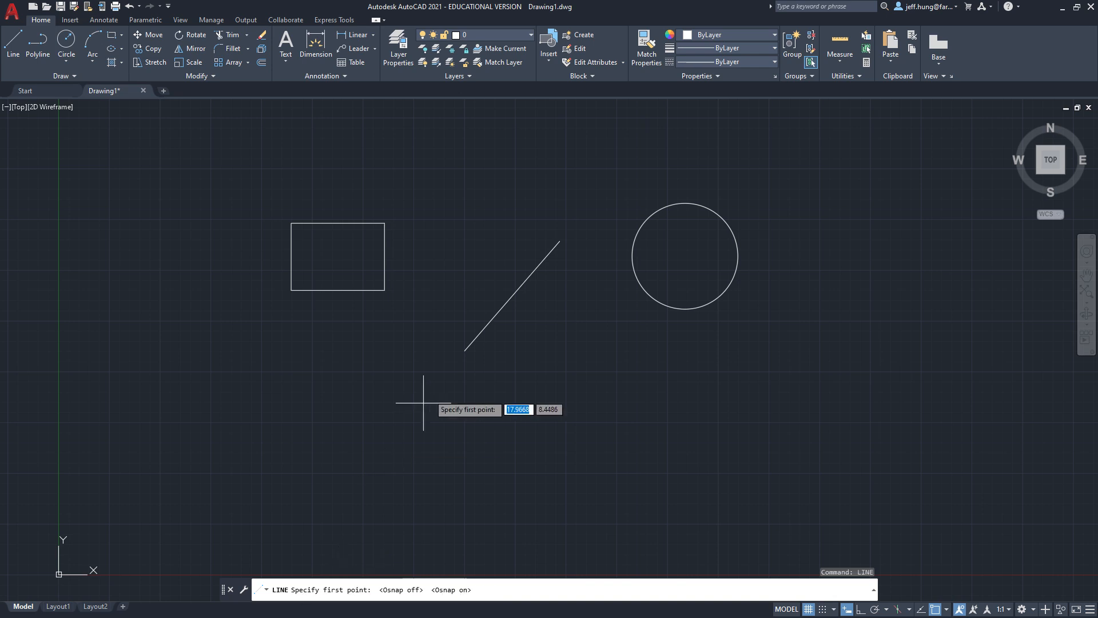
click(484, 336)
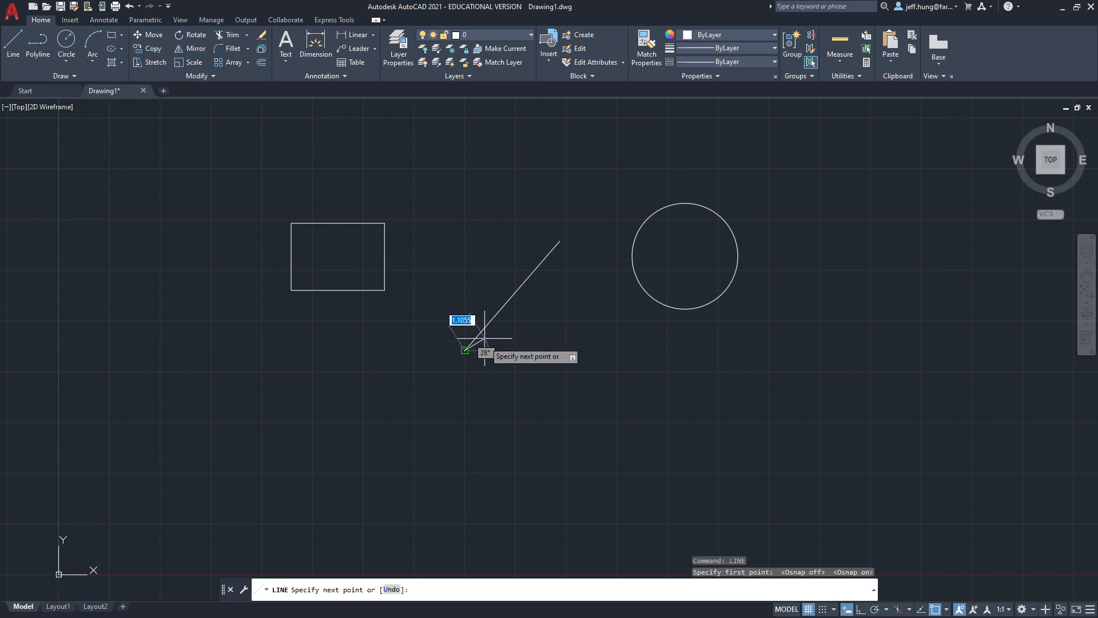
click(386, 272)
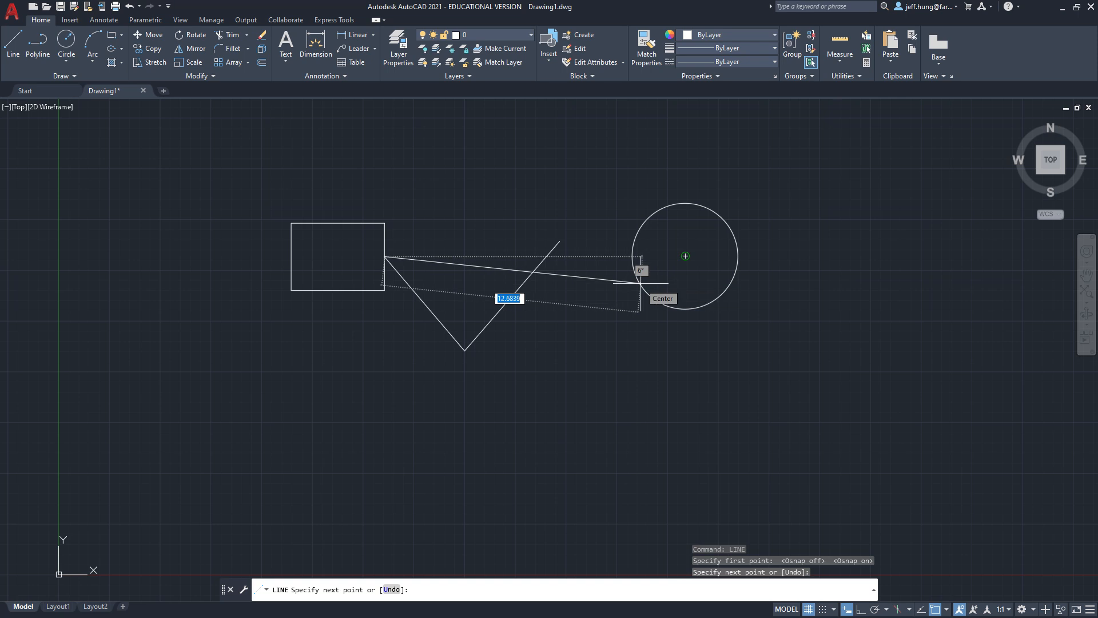
click(640, 282)
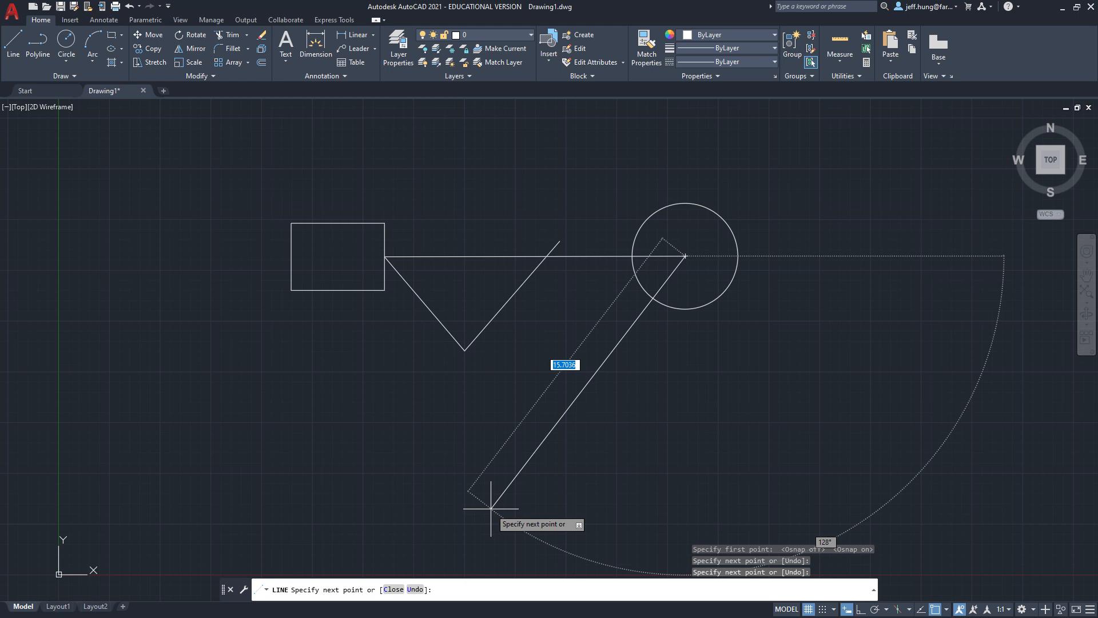
key(Return)
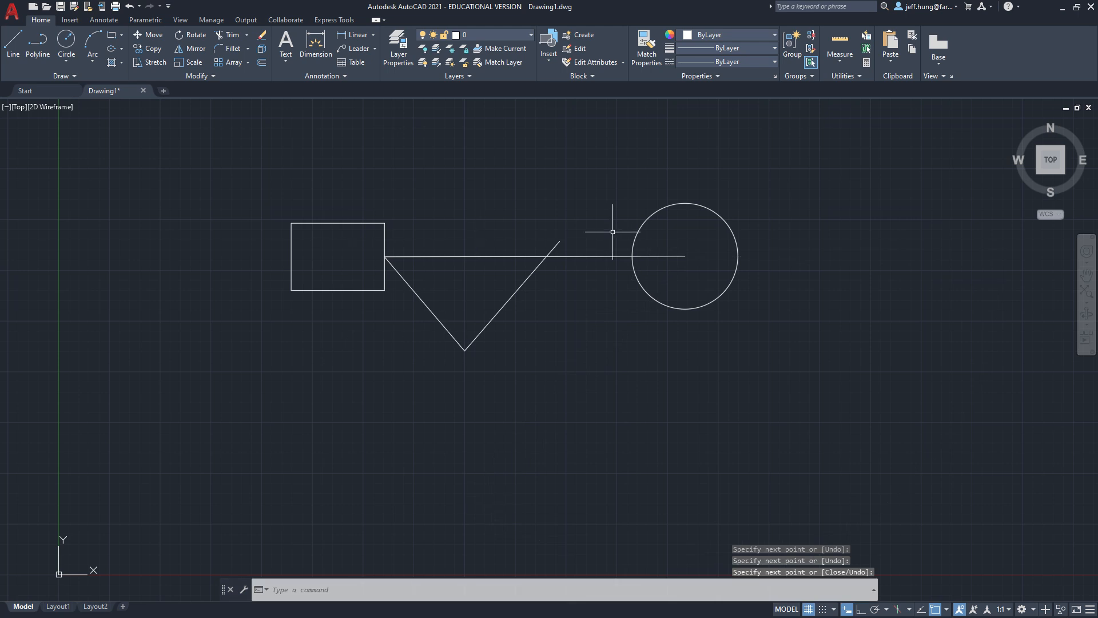
Enable the Tangent object snap and draw a line from a free point below and right of the circle, tangent to its right side.
click(947, 610)
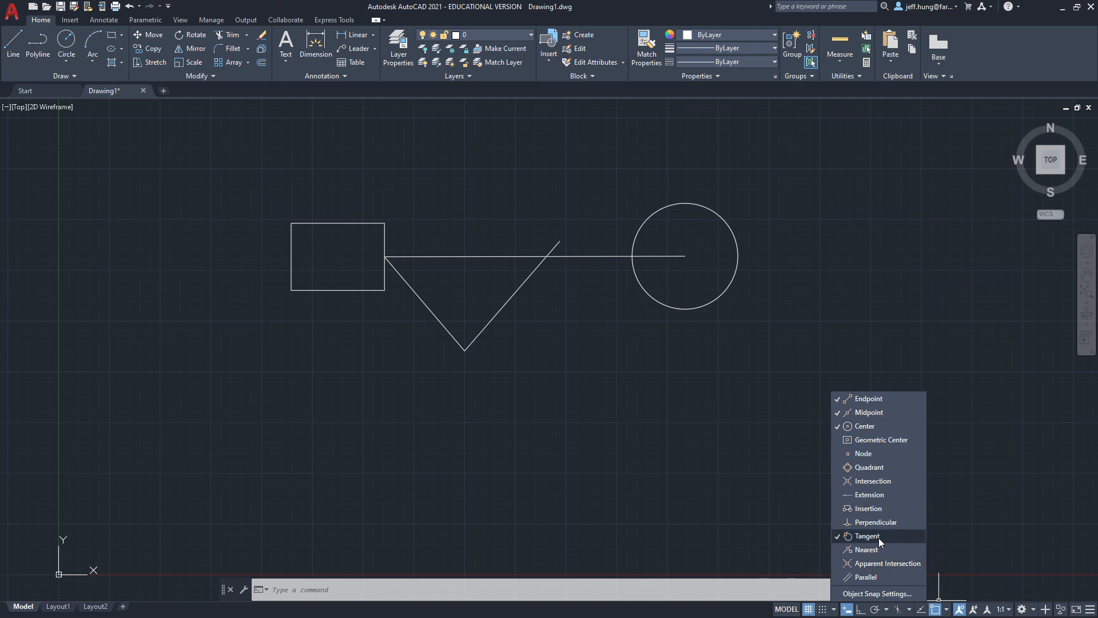
click(721, 397)
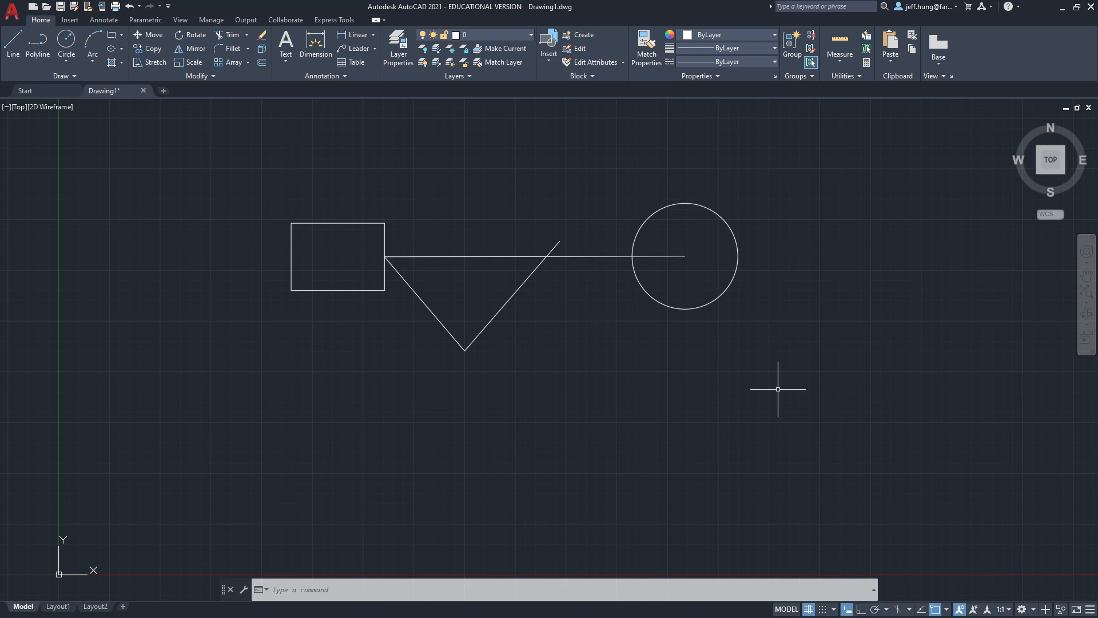
text(l)
key(Return)
click(790, 379)
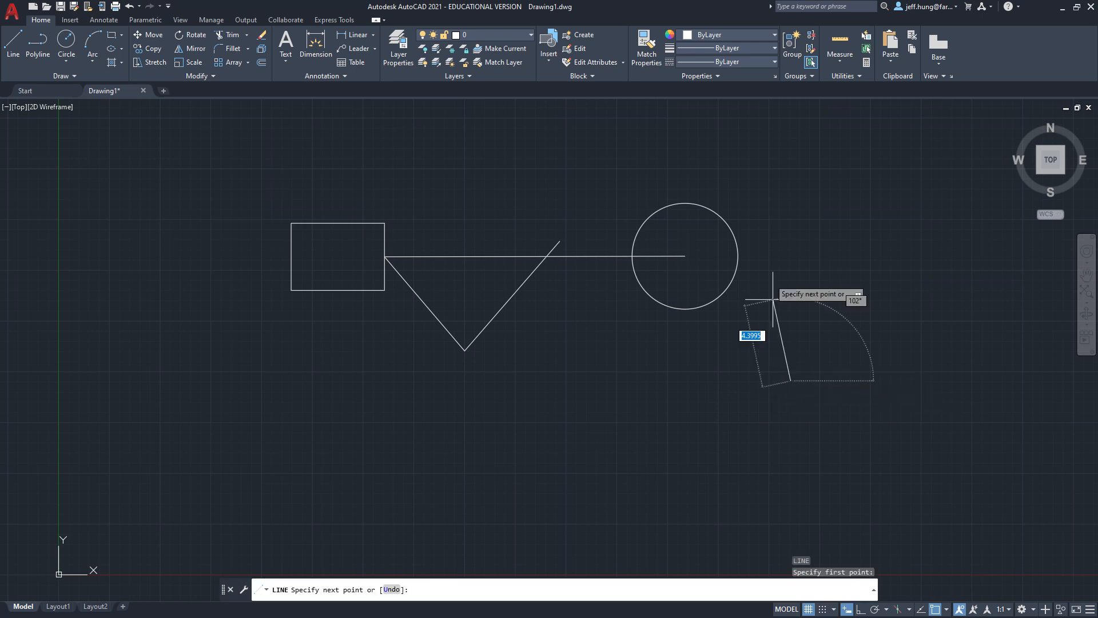
click(735, 235)
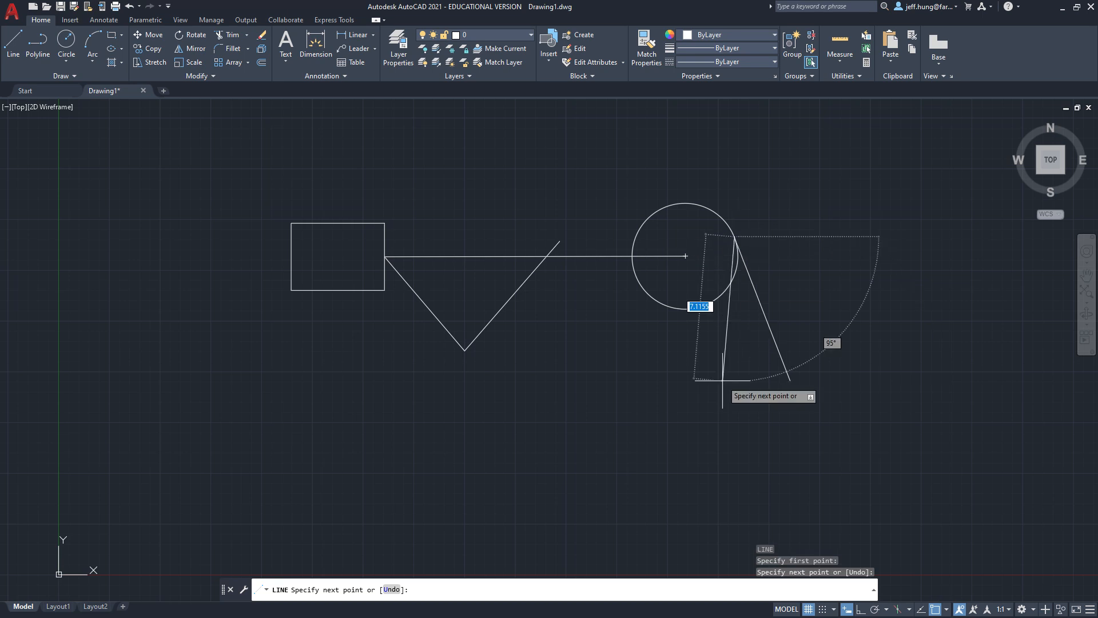
key(Return)
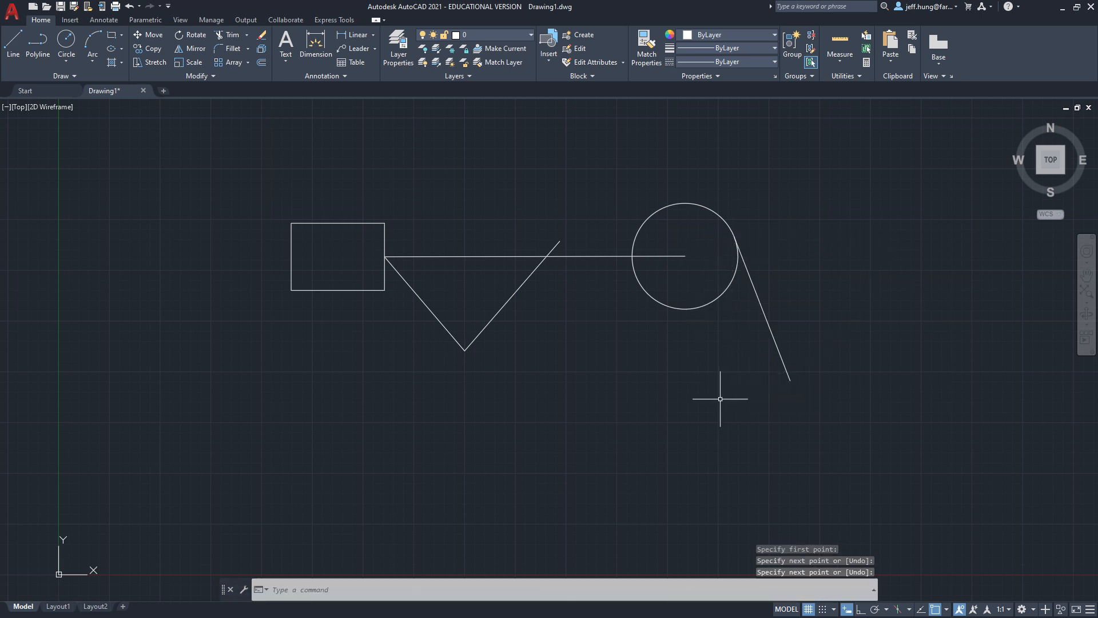
Enable the Perpendicular object snap and draw a line from a free point below the diagonal line, ending perpendicular to it.
click(947, 610)
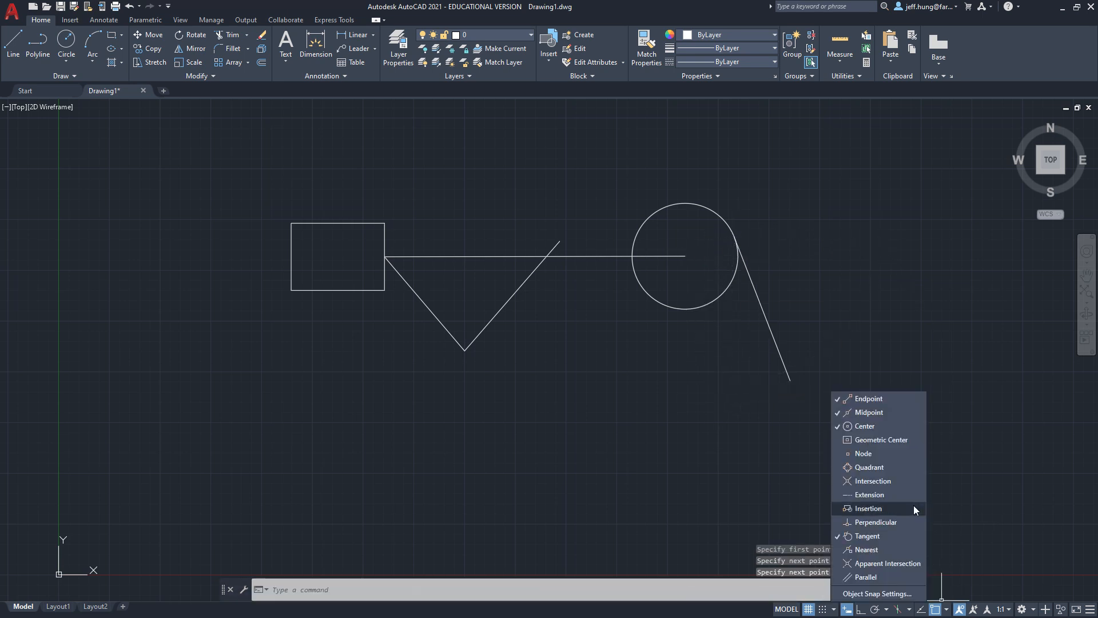
click(884, 521)
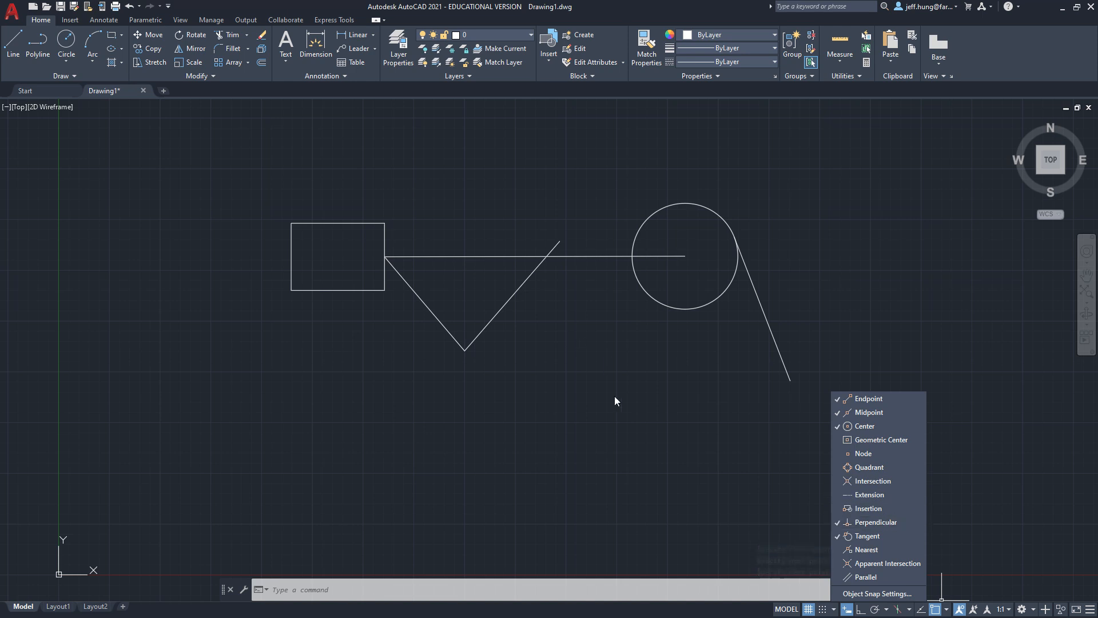
text(l)
key(Return)
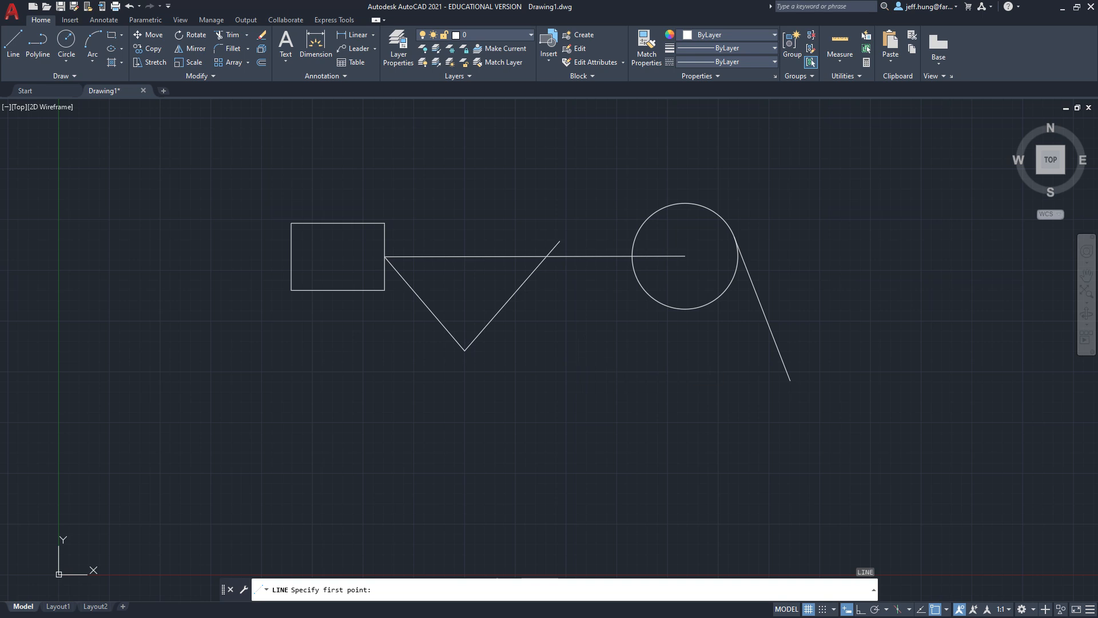
click(585, 363)
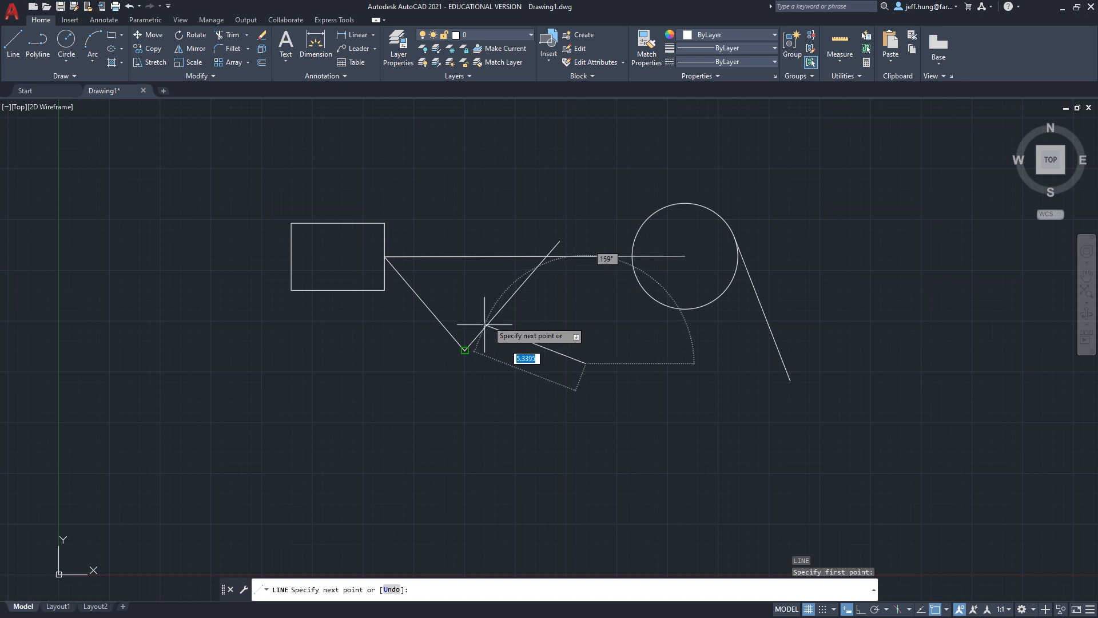
click(501, 308)
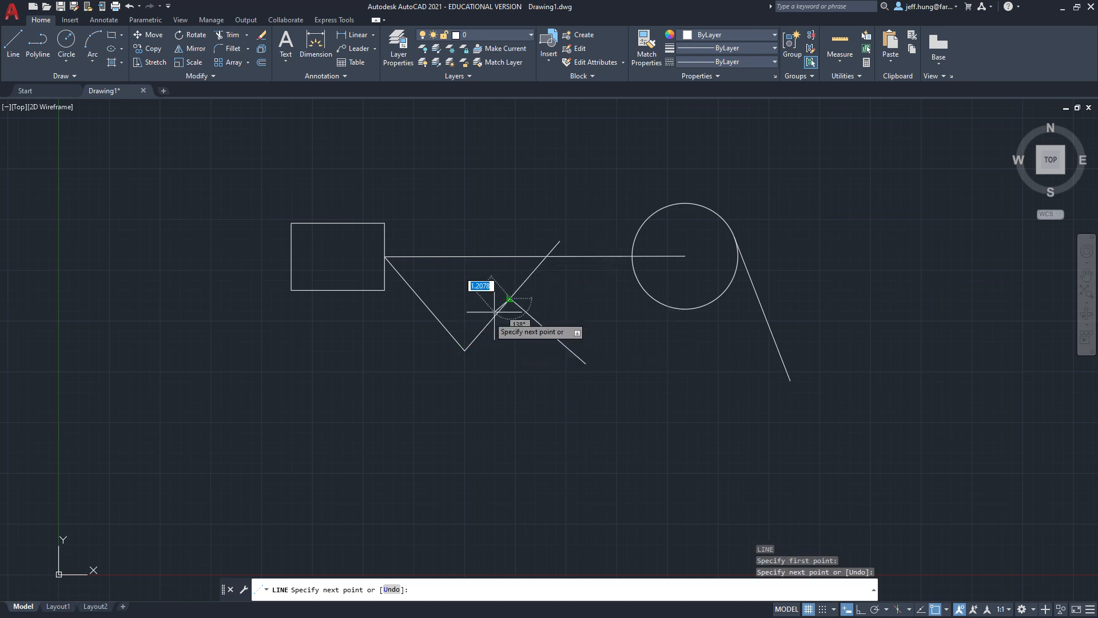
key(Return)
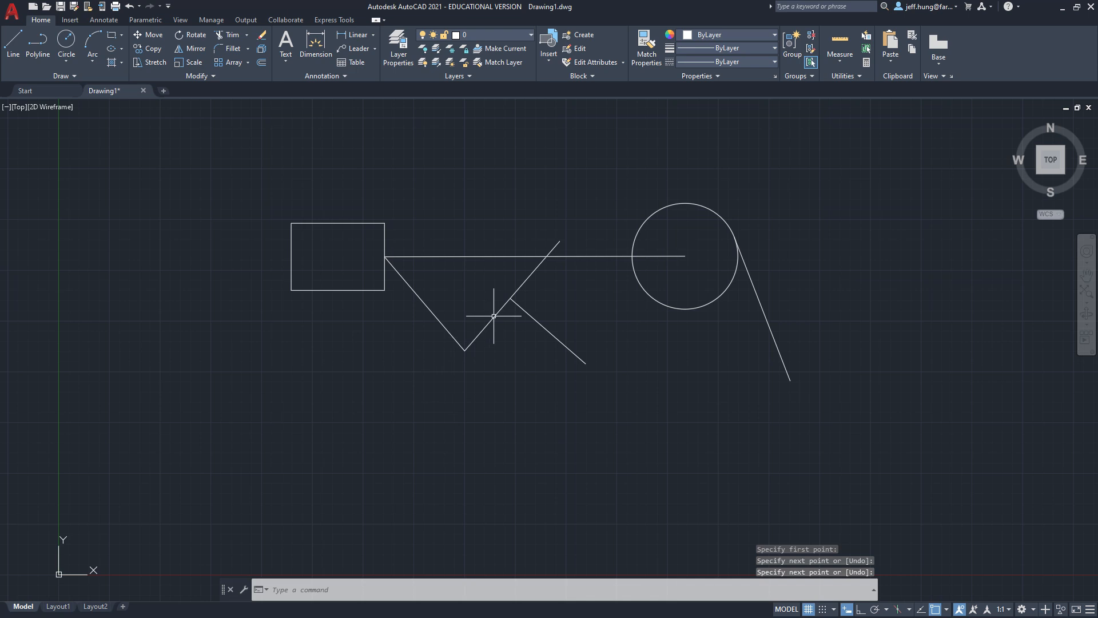
click(487, 321)
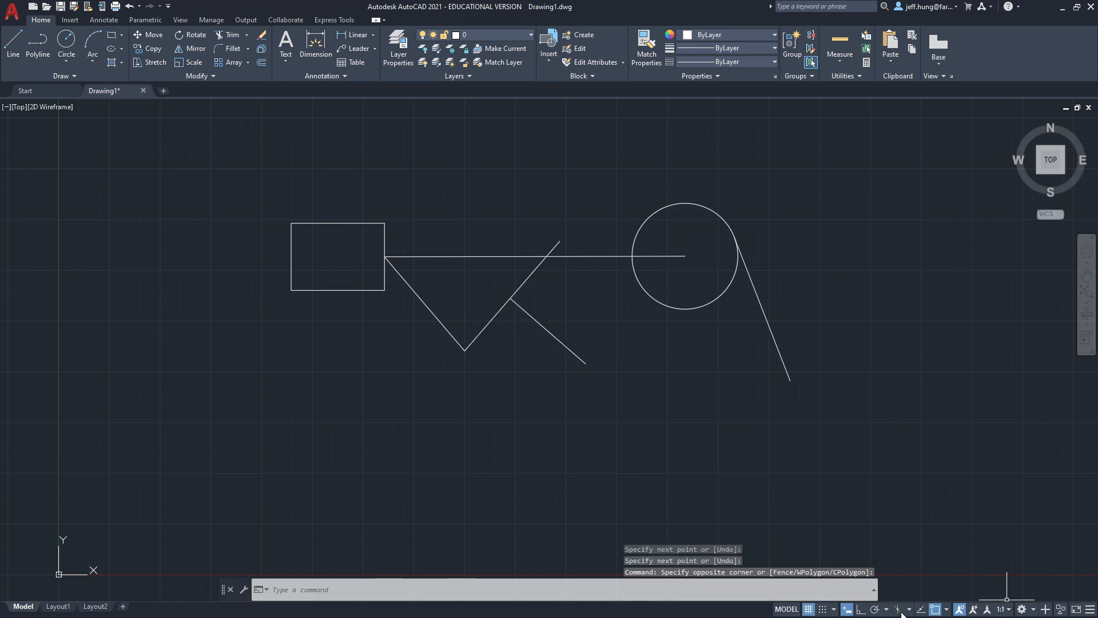
Enable the Quadrant object snap and draw connected lines from the circle's bottom quadrant to its left quadrant and across to its right quadrant.
click(942, 609)
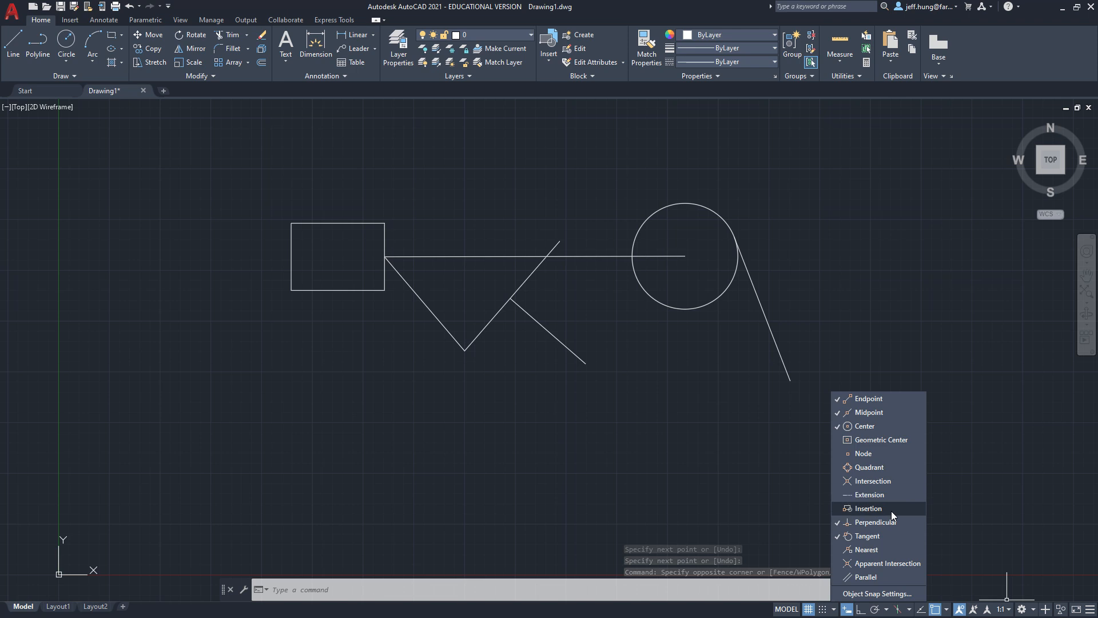
click(885, 468)
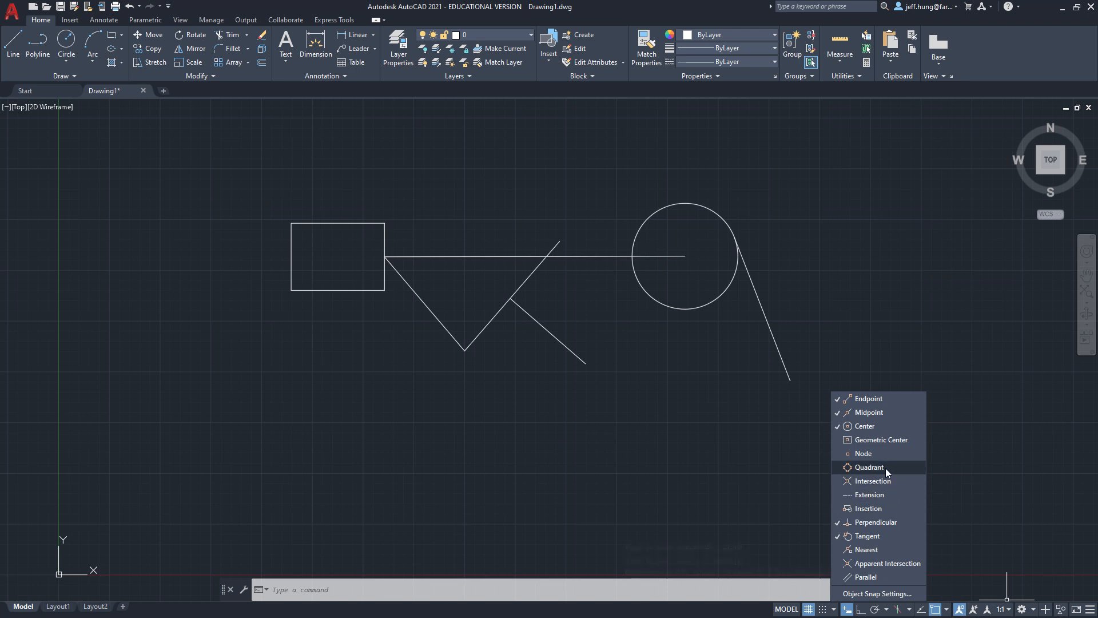
click(791, 476)
text(l)
key(Return)
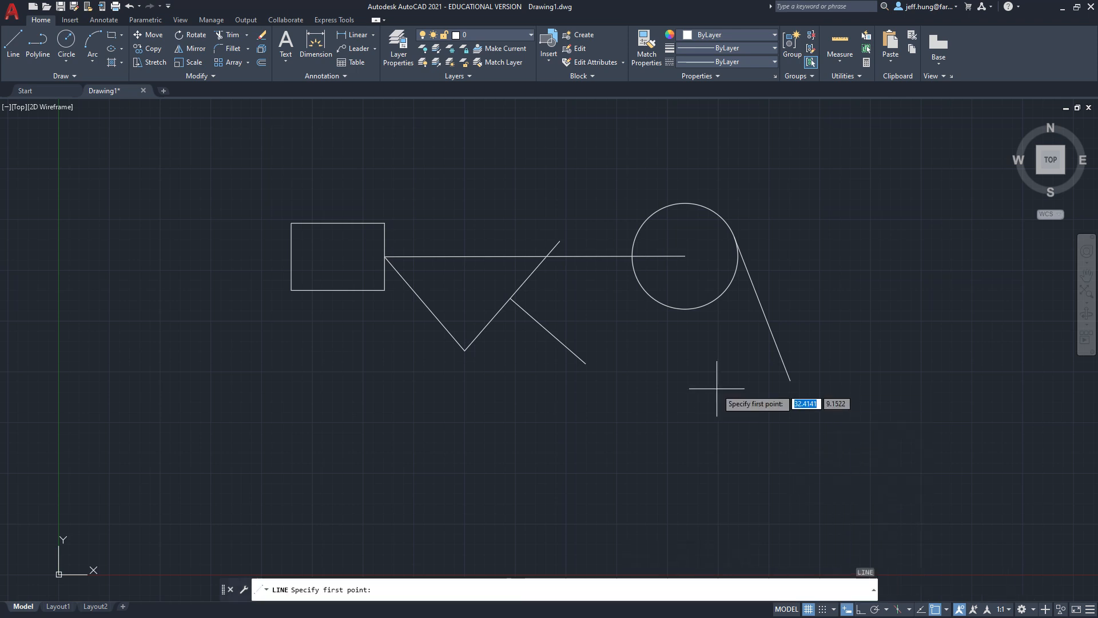
click(685, 309)
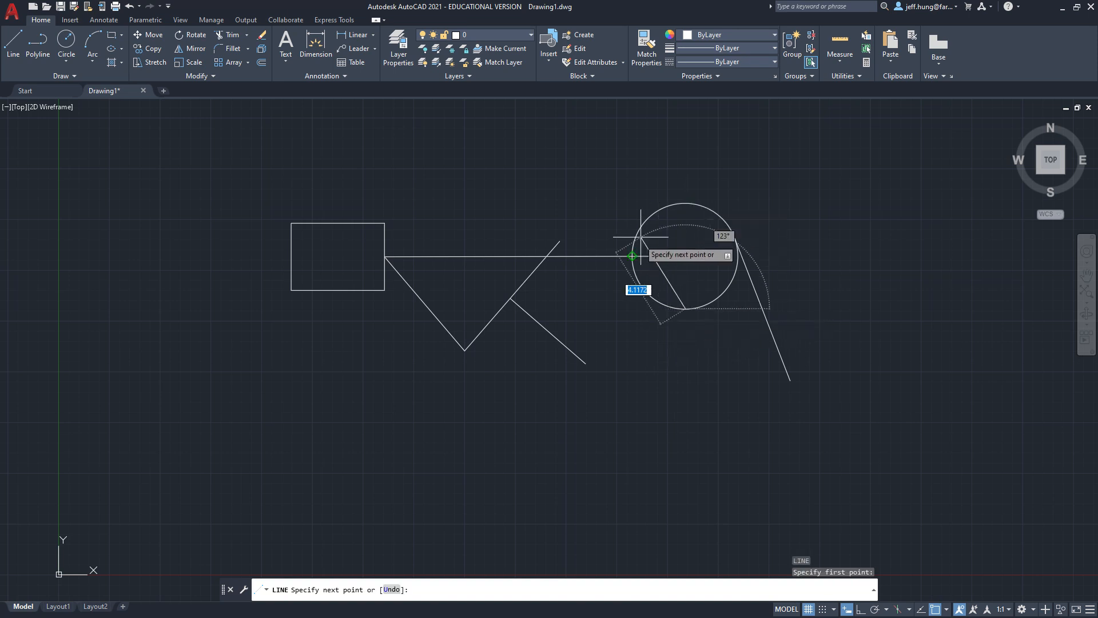
click(631, 256)
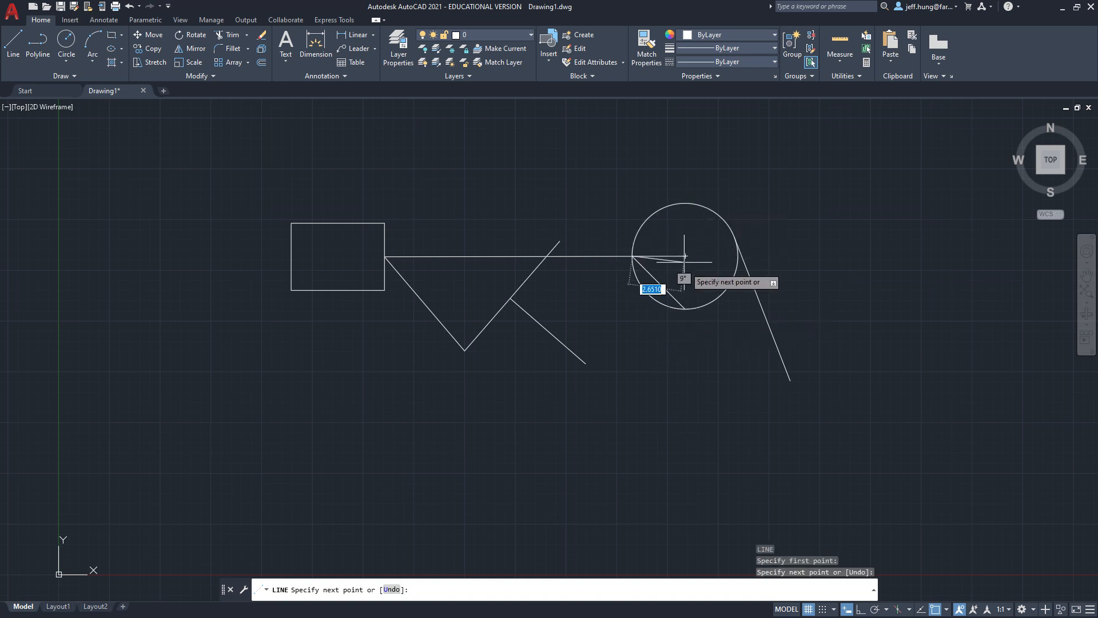
click(738, 256)
key(Return)
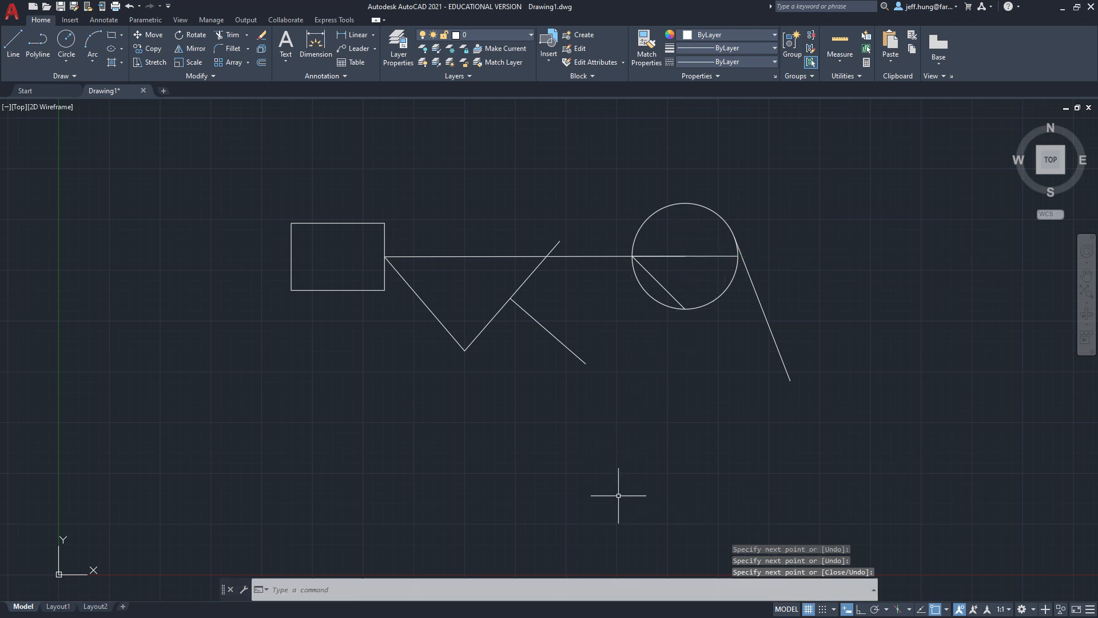
click(945, 609)
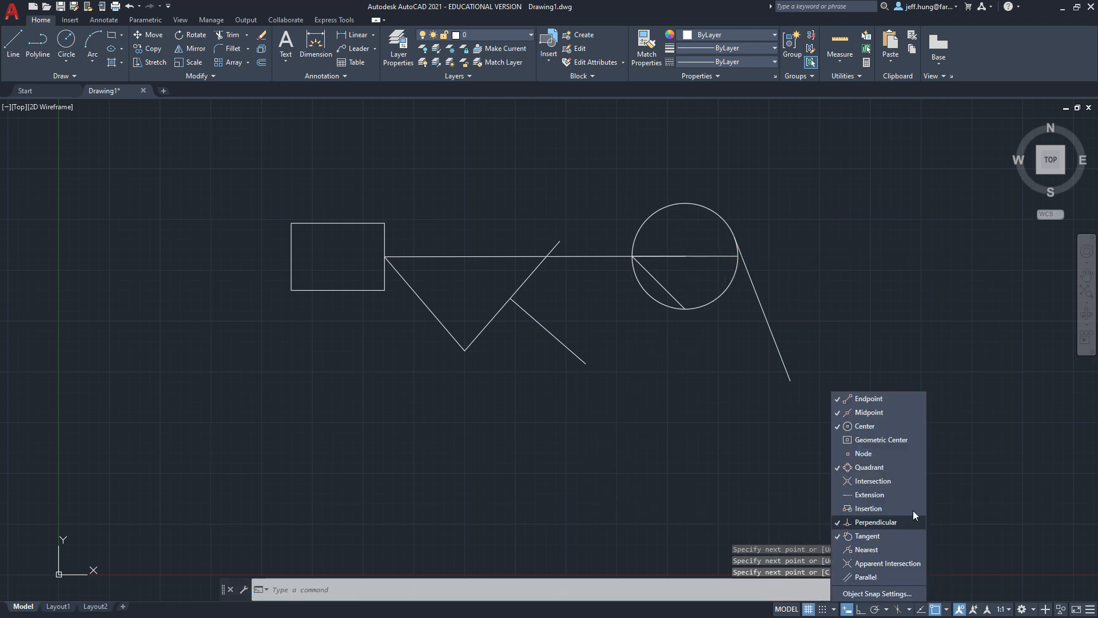
click(677, 423)
key(Return)
key(Return)
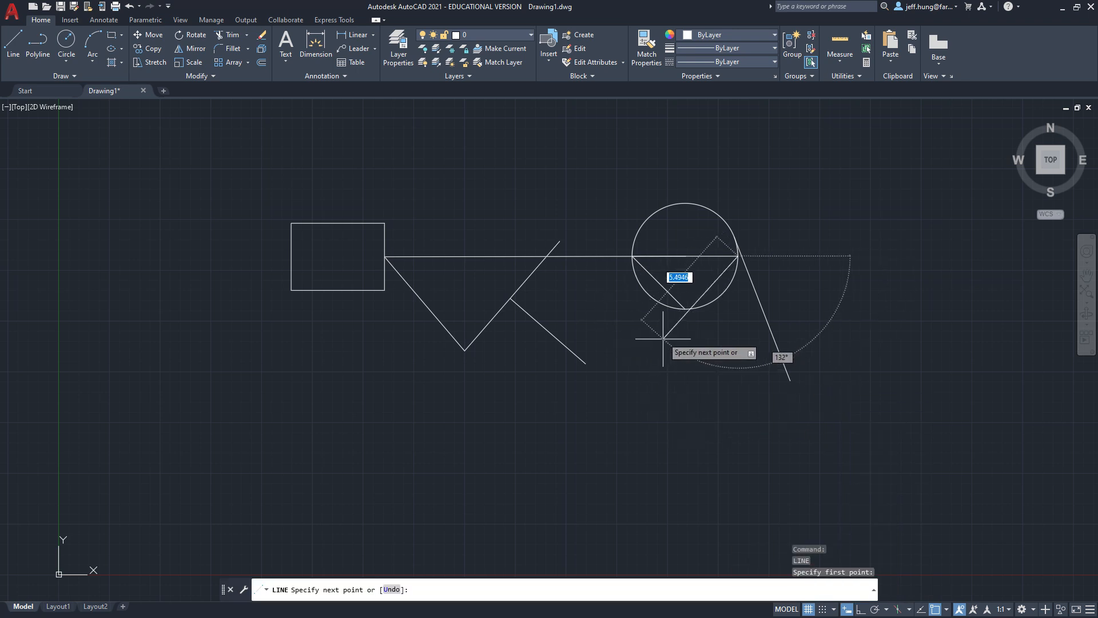
key(Escape)
key(Return)
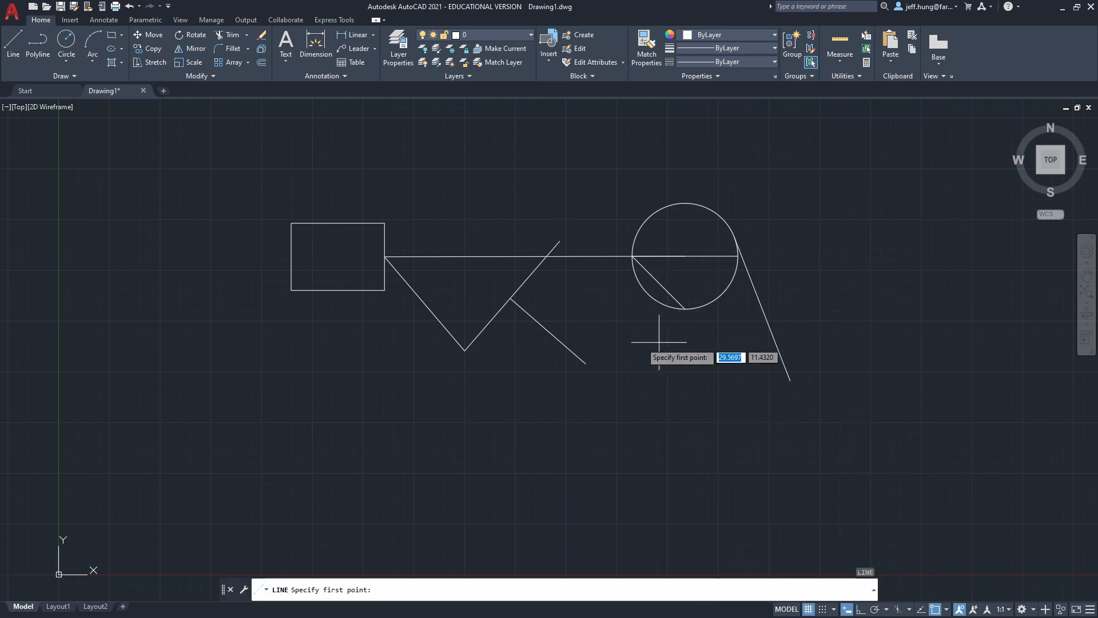
click(547, 255)
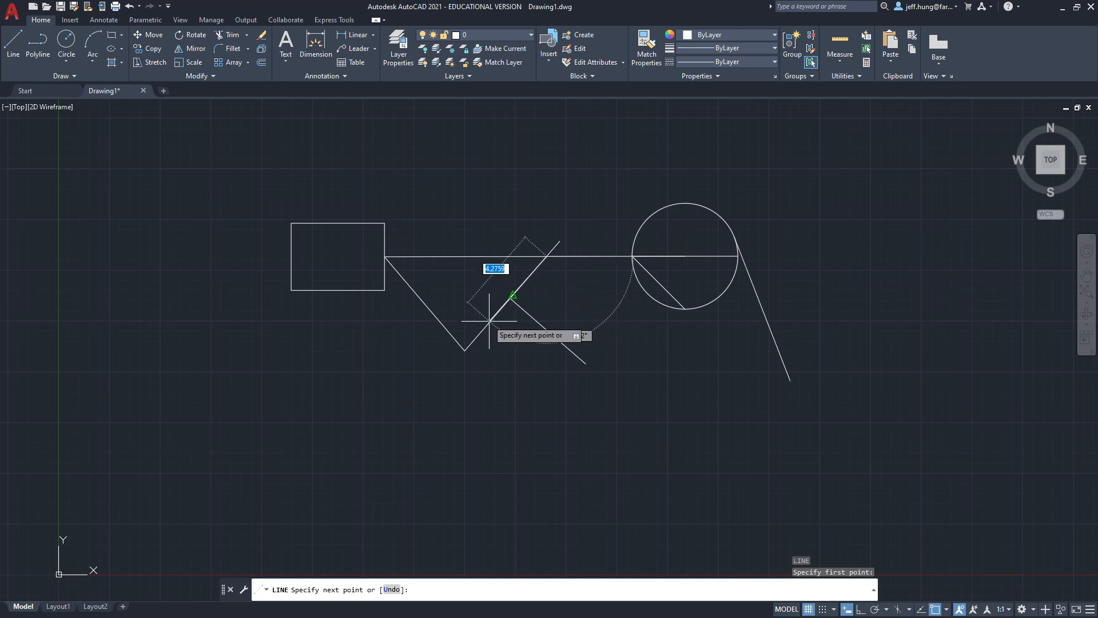
key(Escape)
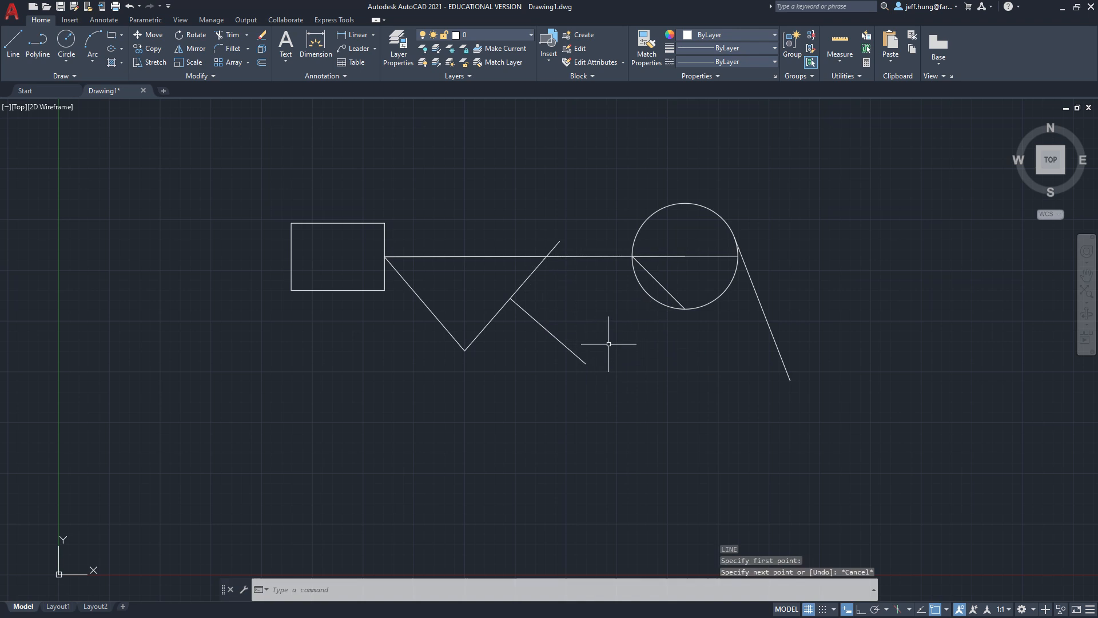
Draw two connected lines from above the long horizontal line down past the diagonal line, and back up across the line perpendicular to it.
key(Return)
click(475, 203)
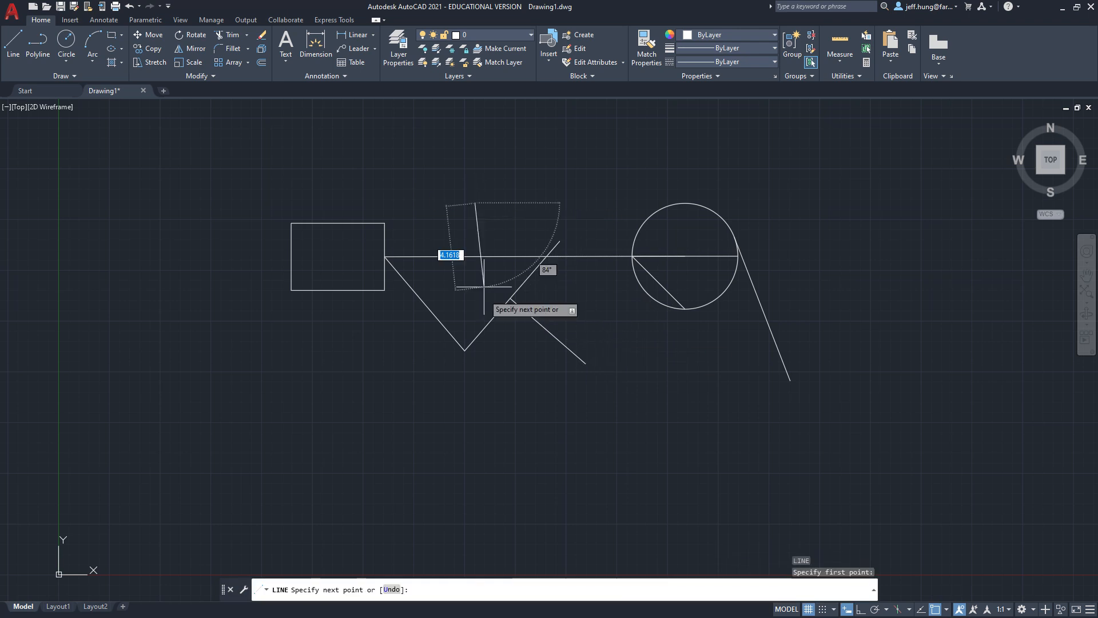
click(505, 386)
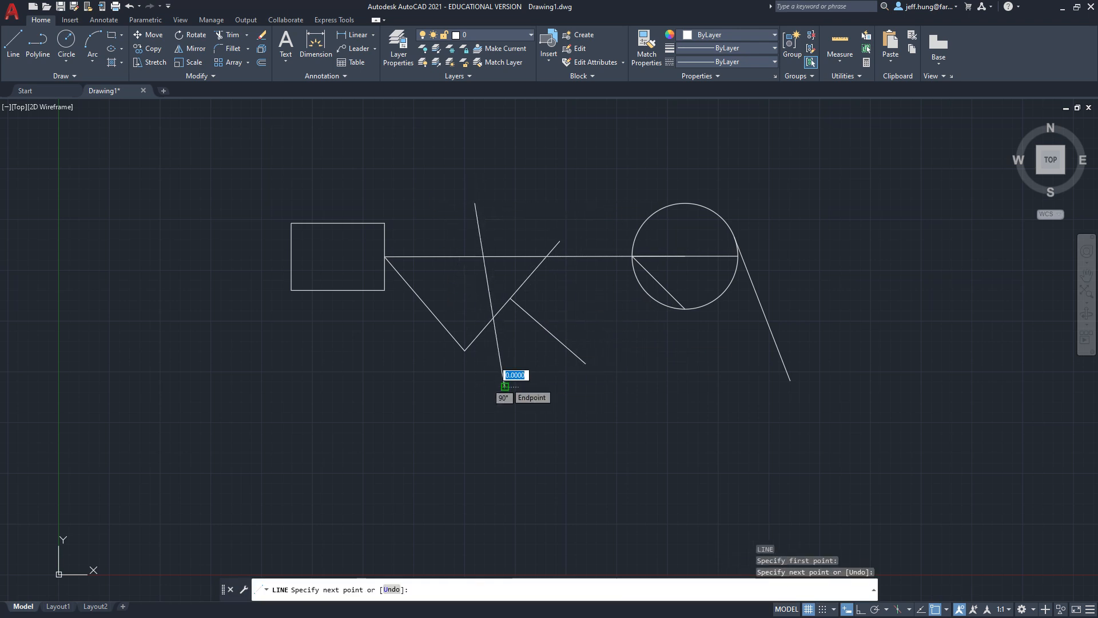
click(571, 331)
key(Escape)
key(Escape)
key(Escape)
Draw a line from the steep line's intersection with the horizontal line to the intersection of the short rising line and the perpendicular line.
text(l)
key(Return)
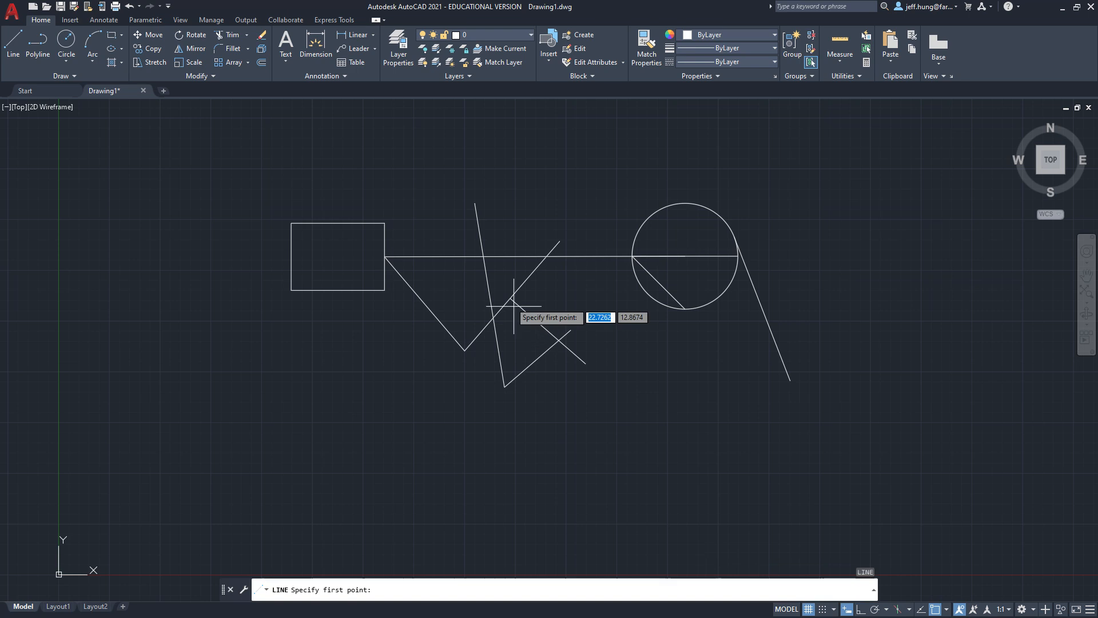
click(484, 257)
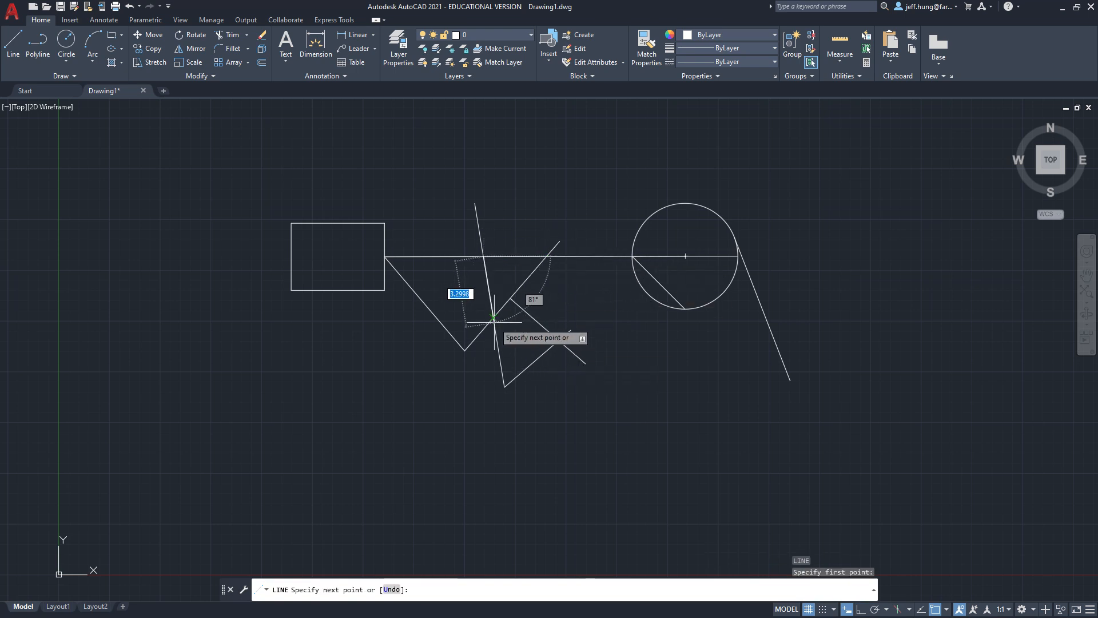
scroll(556, 342, up, 6)
click(570, 333)
scroll(586, 355, down, 4)
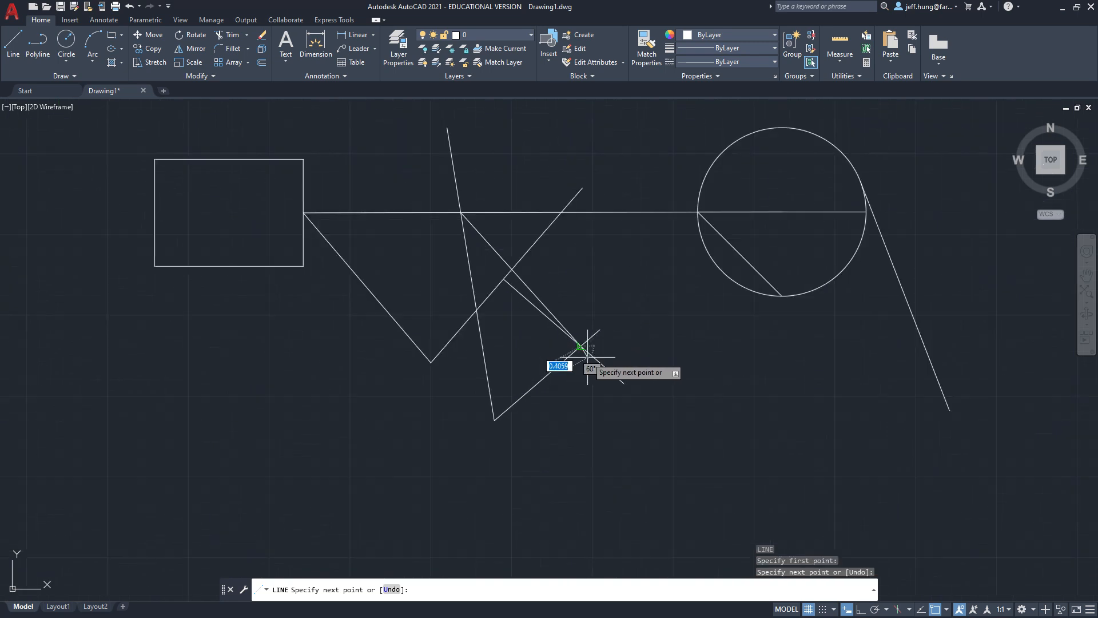
key(Return)
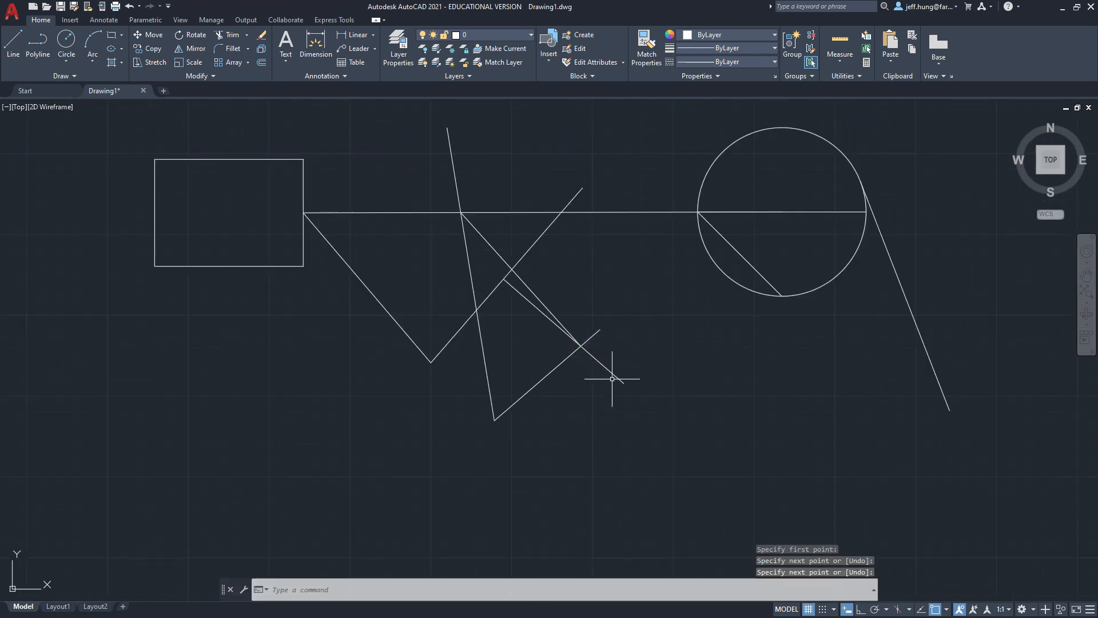
Enable the Extension object snap and draw a line from the diagonal line's lower endpoint along its extension, down and left.
click(946, 609)
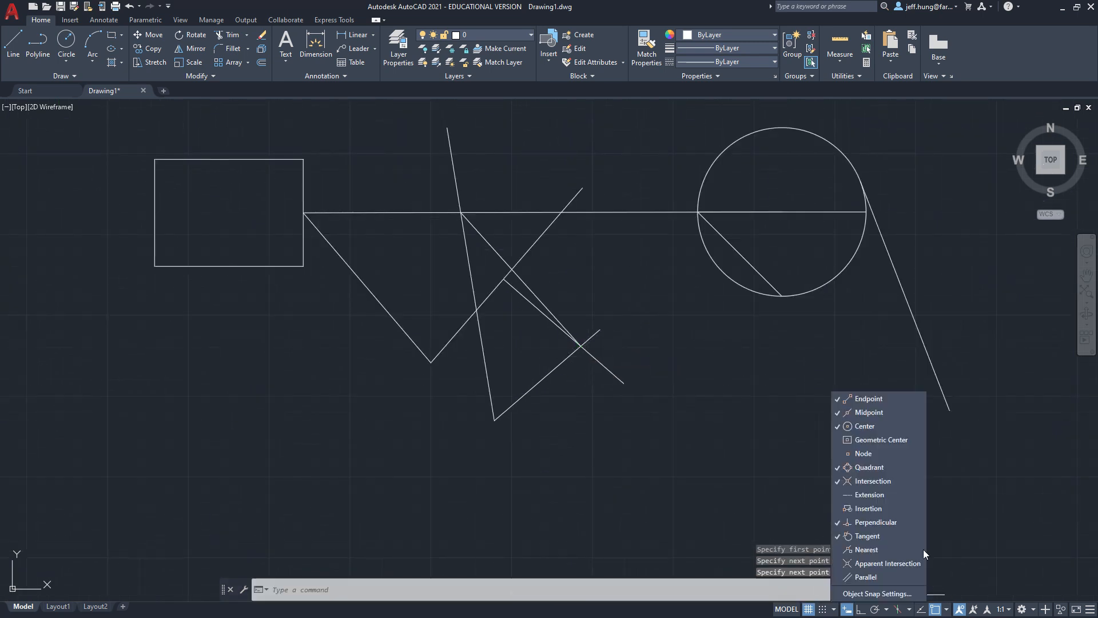
click(883, 496)
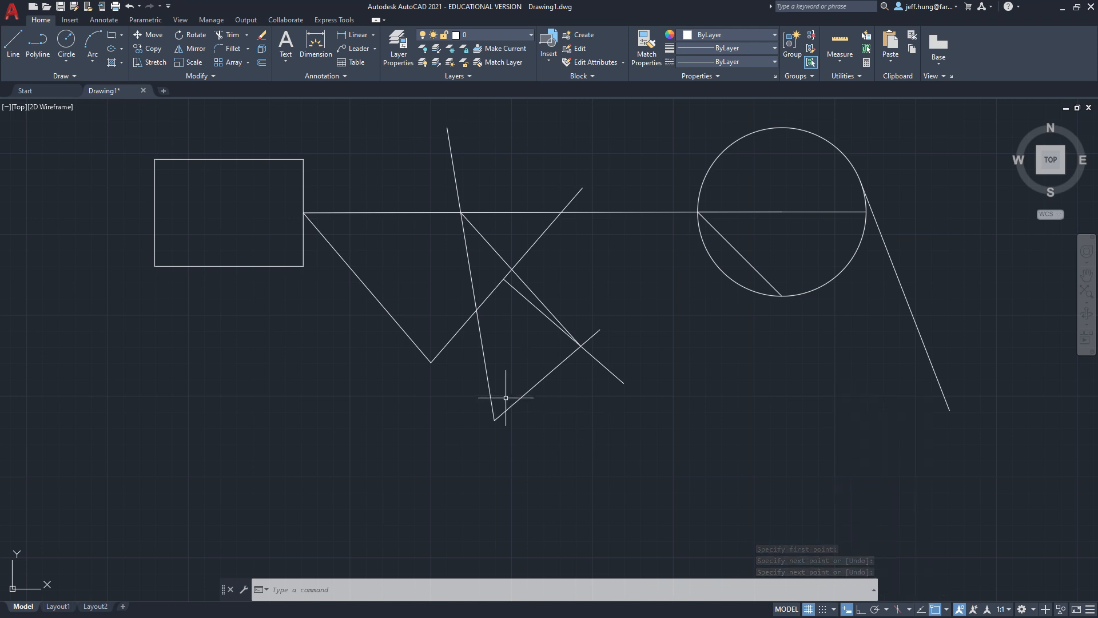
key(Escape)
text(l)
key(Return)
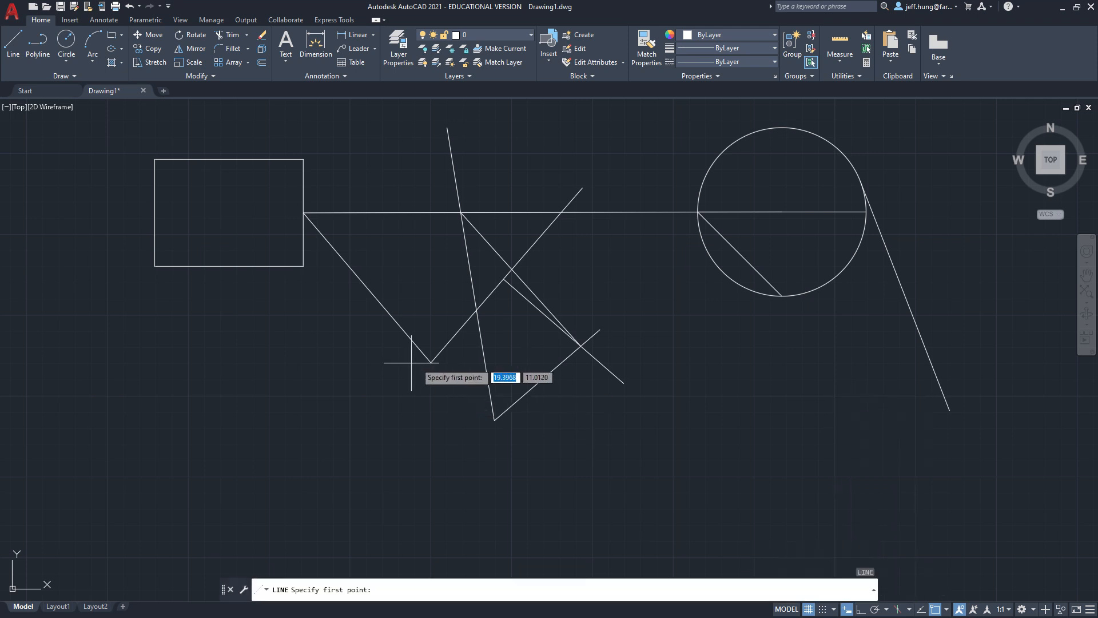
click(430, 361)
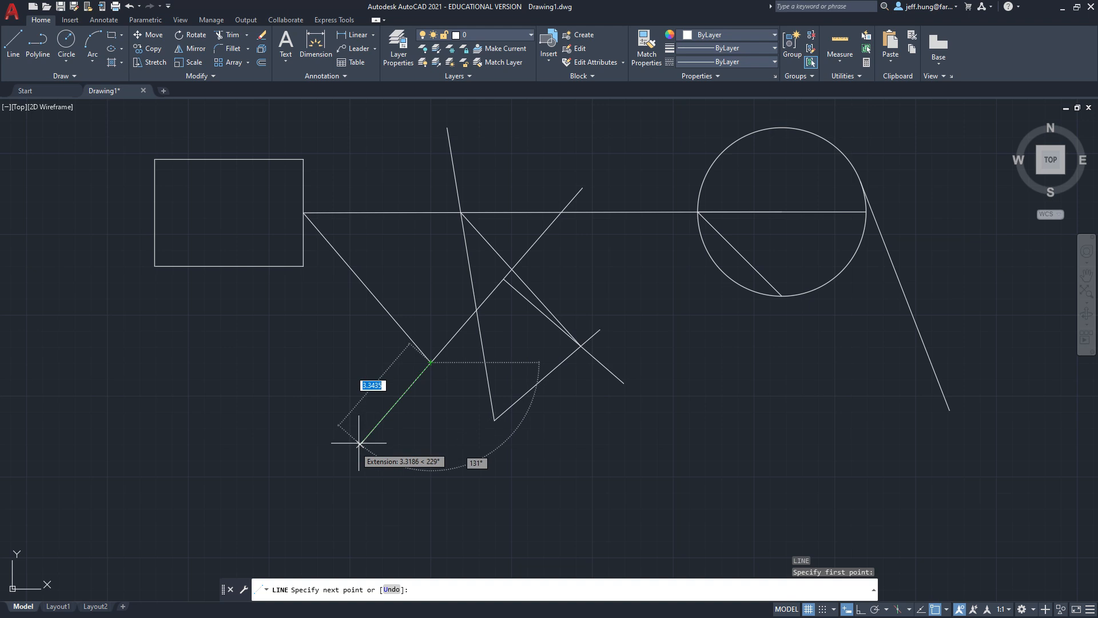
click(340, 465)
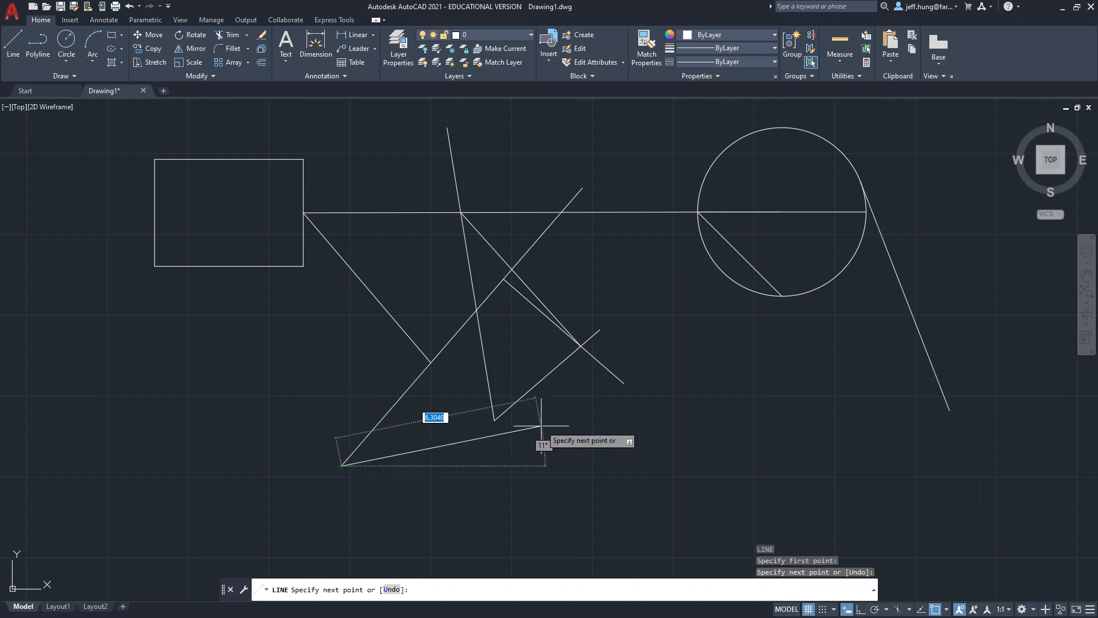
key(Escape)
key(Escape)
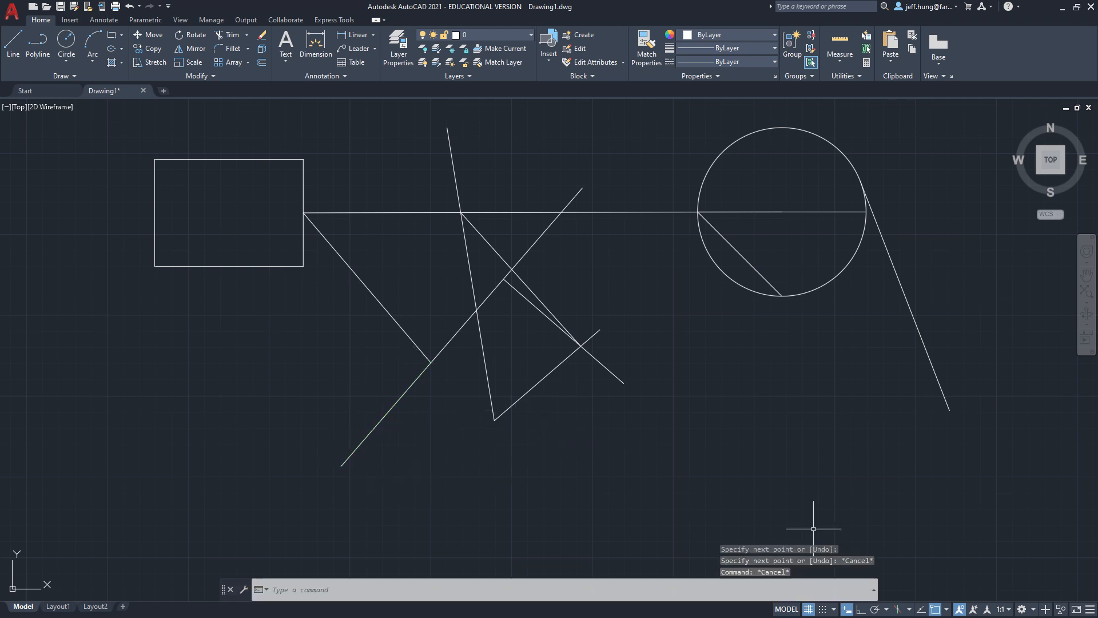
Enable the remaining object snaps: Apparent Intersection, Parallel, Nearest, Insertion, Node and Geometric Center.
click(948, 610)
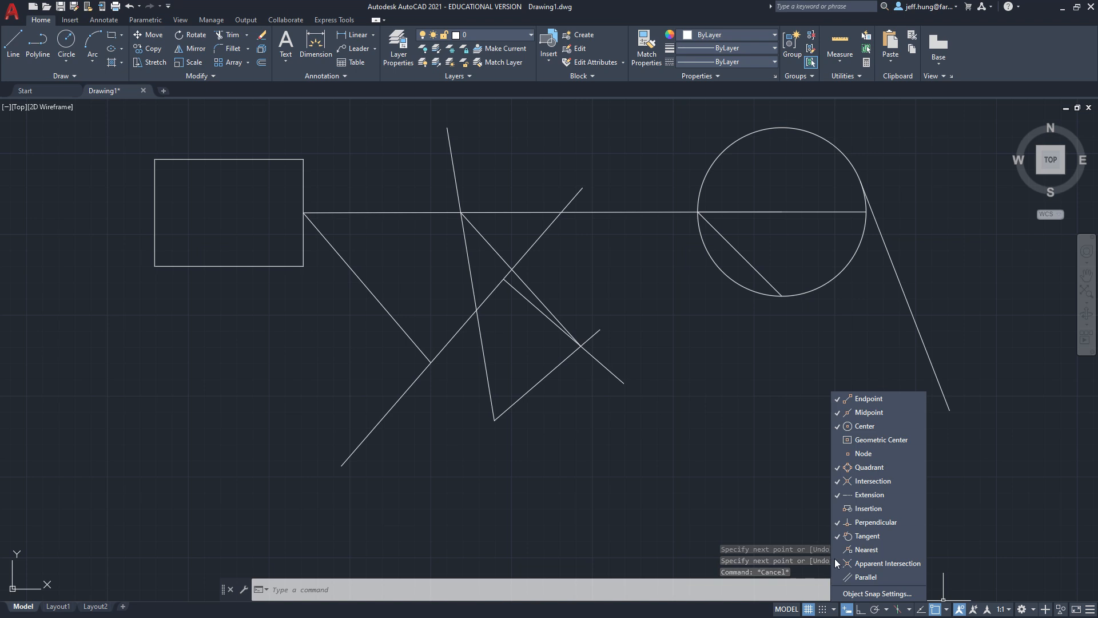
click(864, 562)
click(861, 575)
click(863, 549)
click(849, 508)
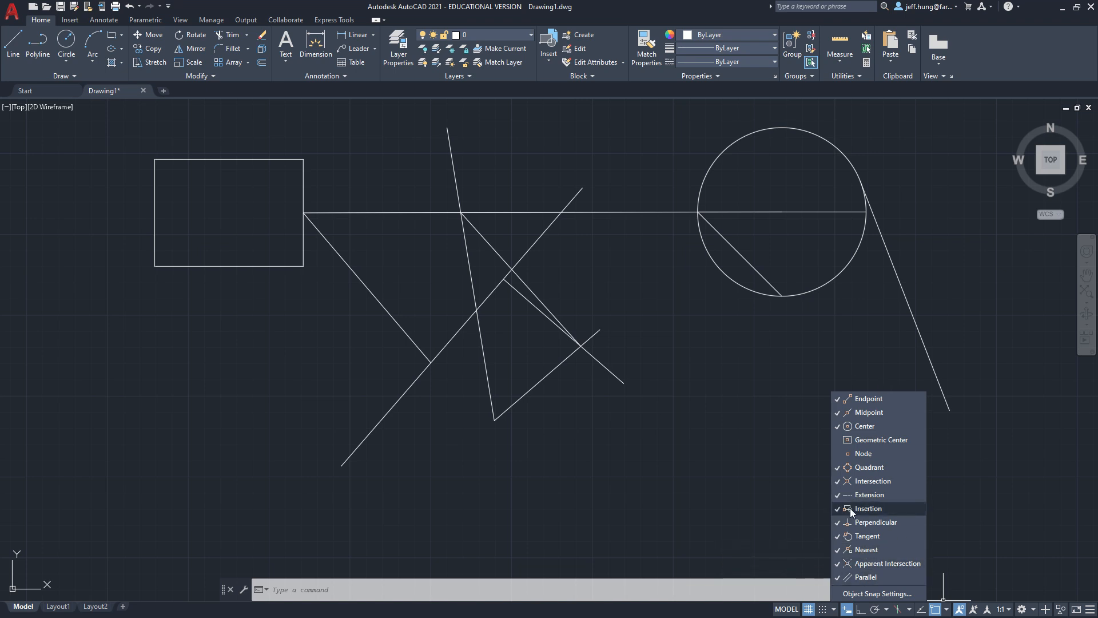
click(855, 454)
click(870, 438)
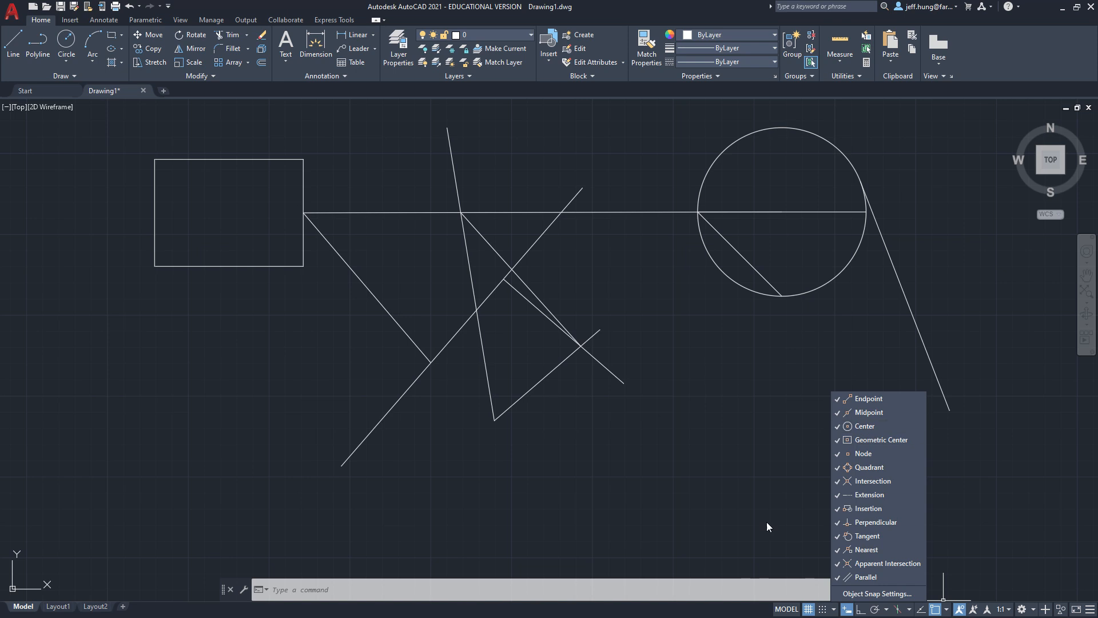
scroll(640, 418, down, 4)
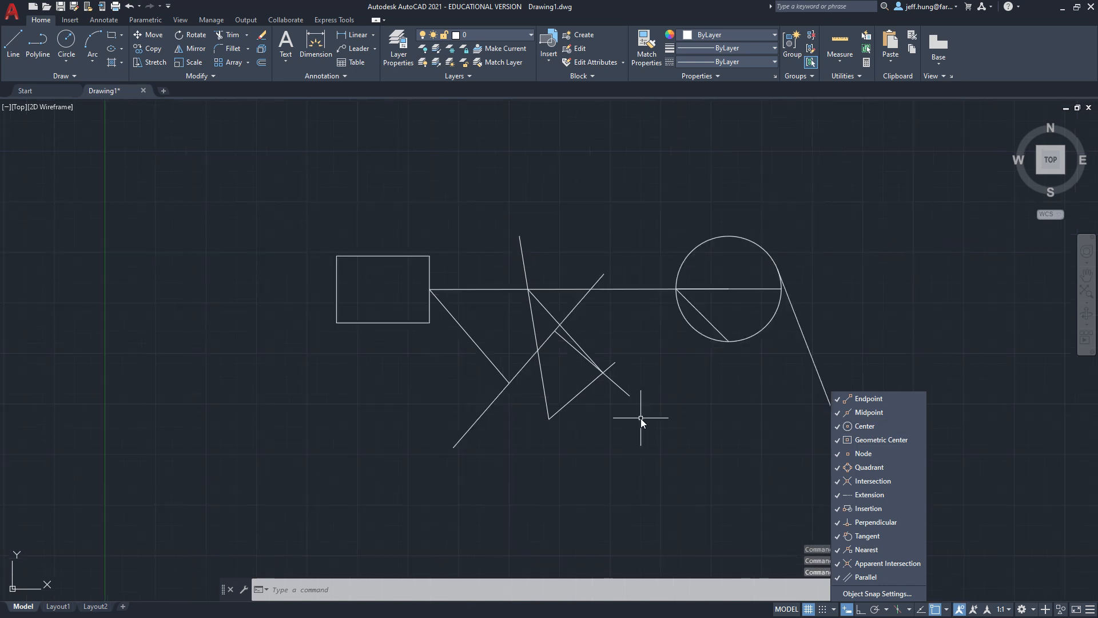
key(Escape)
text(lk)
key(Return)
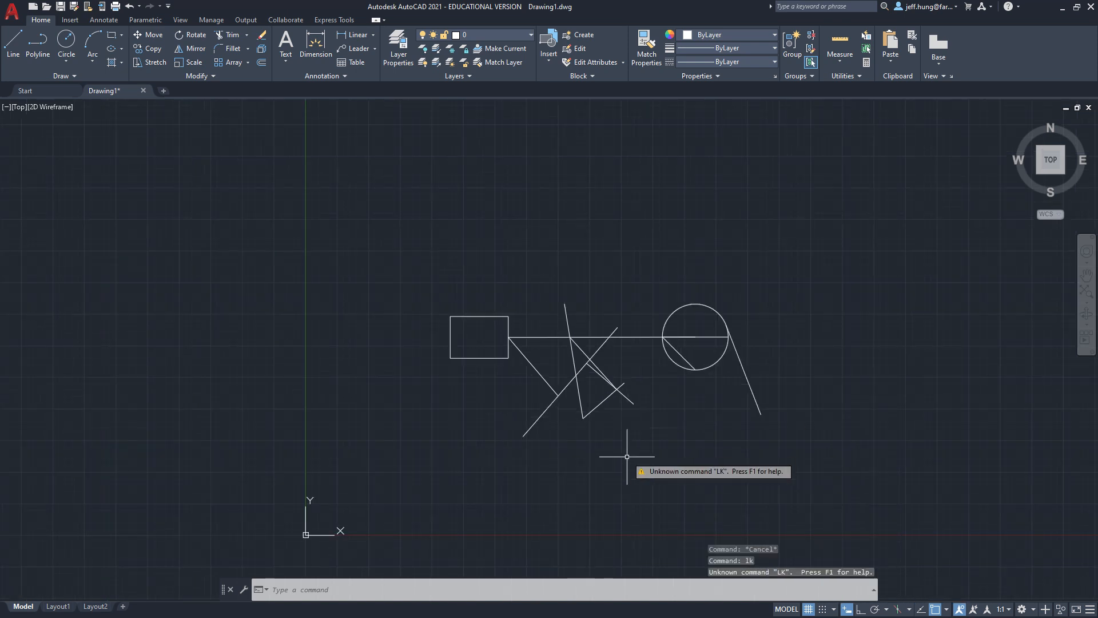
click(615, 454)
key(Escape)
Draw five connected lines zigzagging across the existing shapes, starting below the rectangle and ending above and right of the circle.
text(l)
key(Return)
click(476, 390)
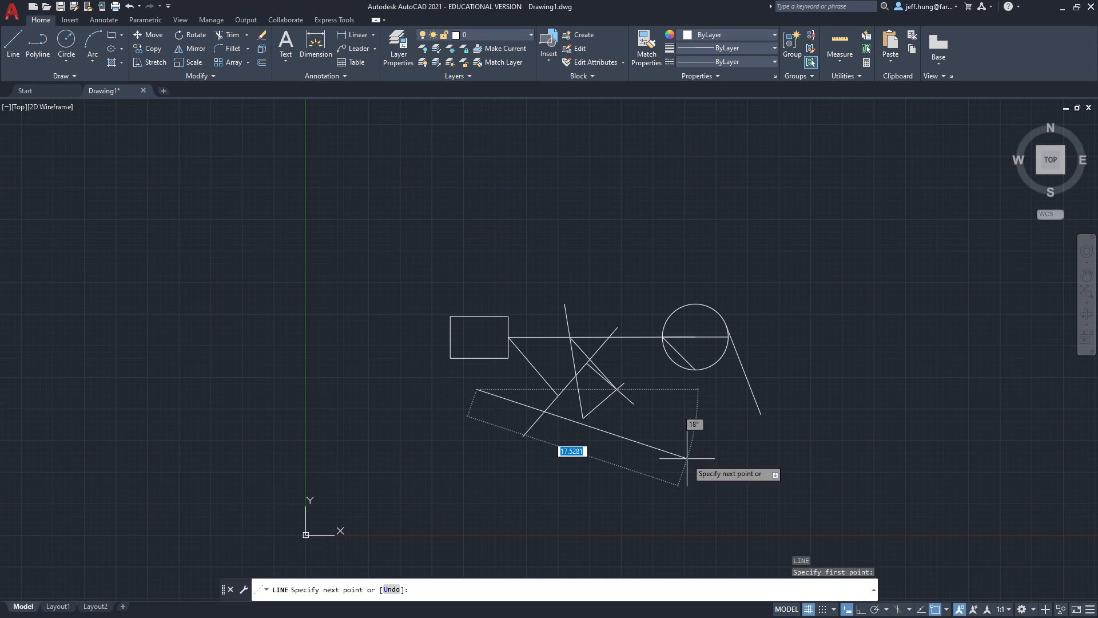
click(686, 458)
click(706, 372)
click(547, 306)
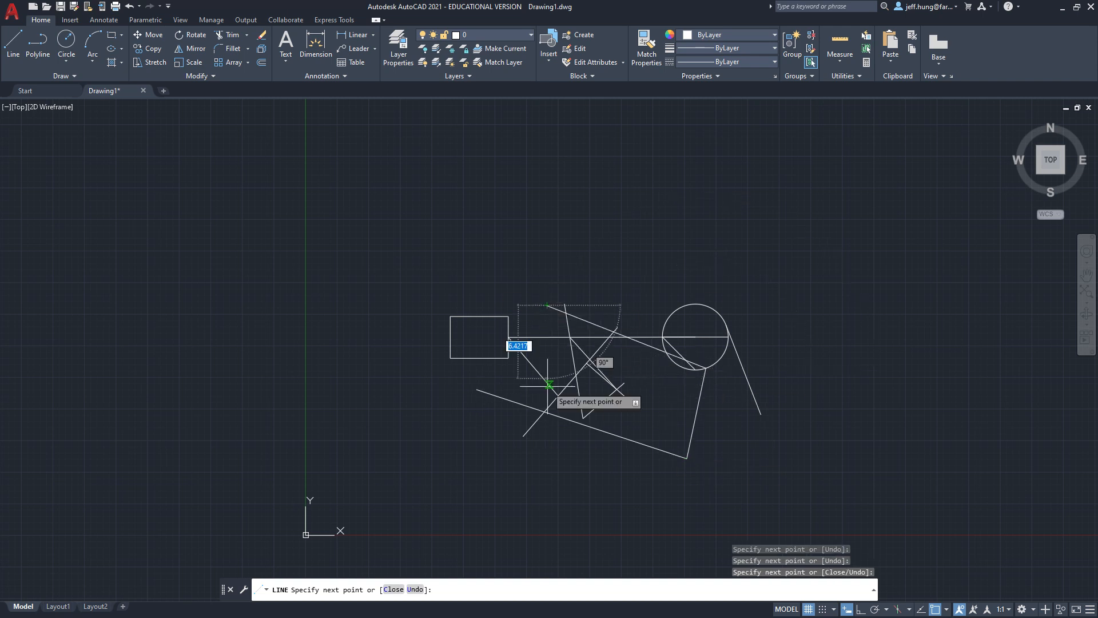
click(587, 455)
key(Escape)
key(Escape)
key(Escape)
scroll(603, 395, up, 4)
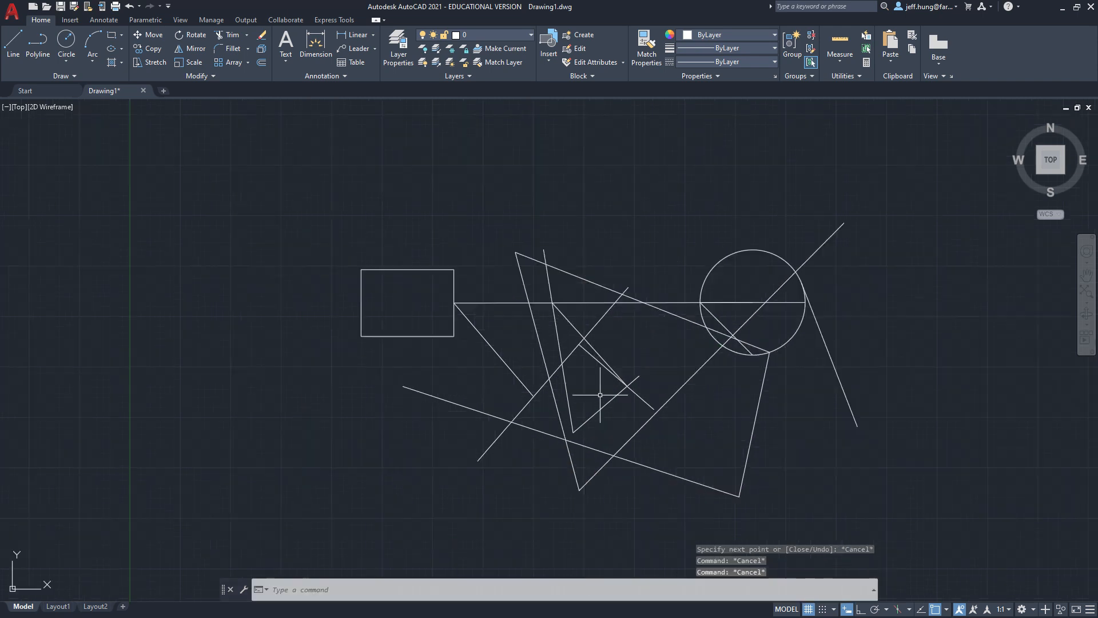
text(l)
key(Return)
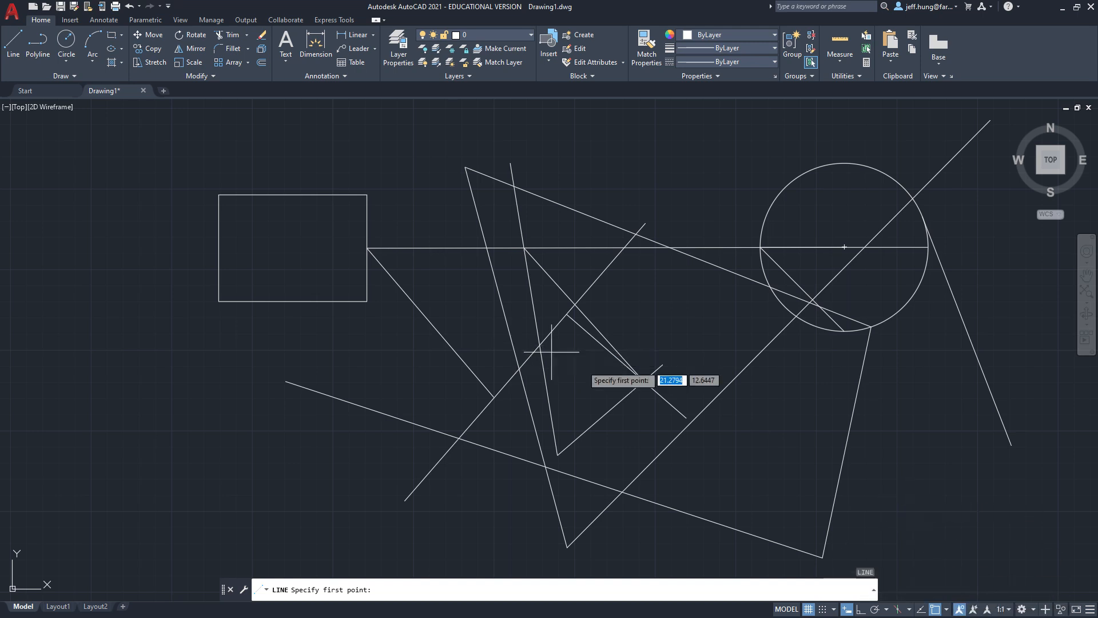
Turn off the Geometric Center, Node and Quadrant object snaps, keeping Intersection and Extension enabled.
click(946, 610)
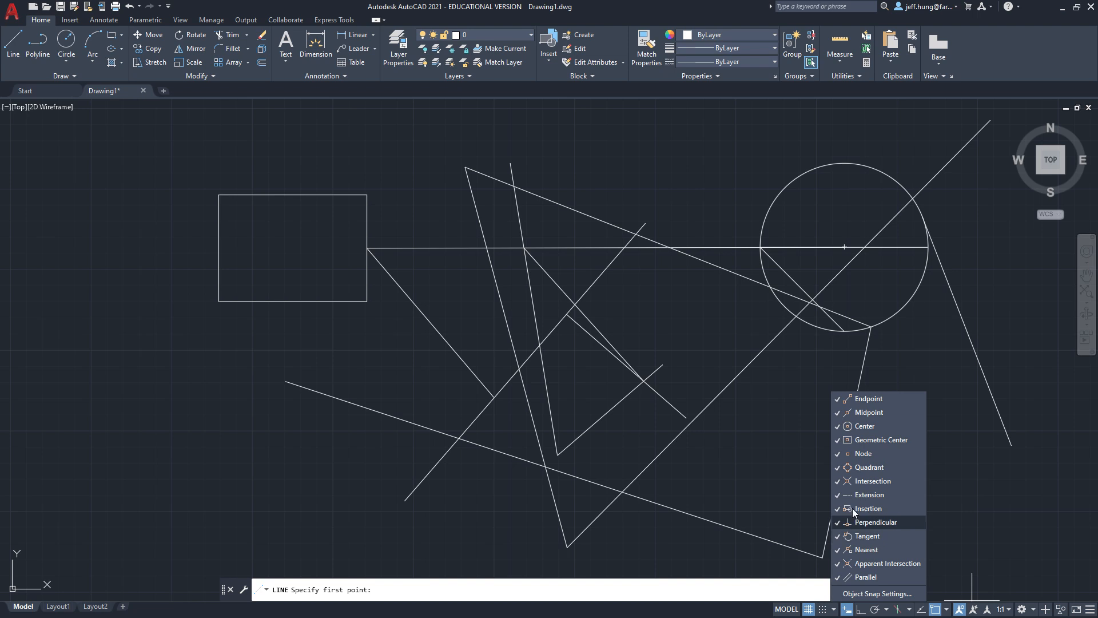
click(836, 440)
click(841, 453)
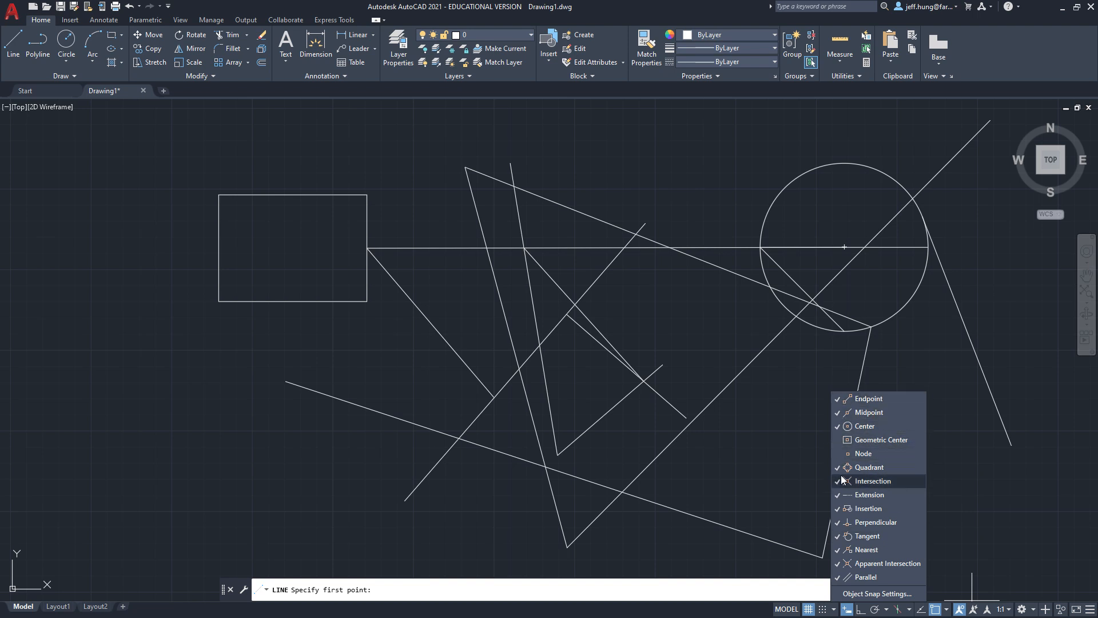
click(840, 467)
click(837, 480)
click(858, 481)
click(837, 499)
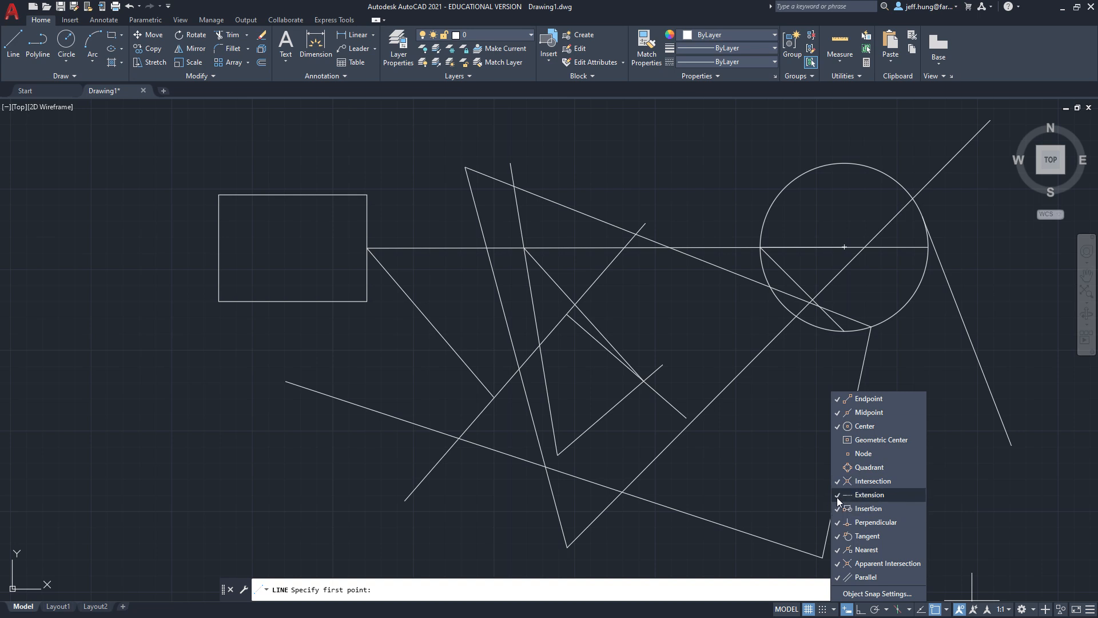
Turn off the Insertion, Perpendicular, Nearest, Apparent Intersection, Parallel and Midpoint object snaps, and cancel the Line command.
click(864, 511)
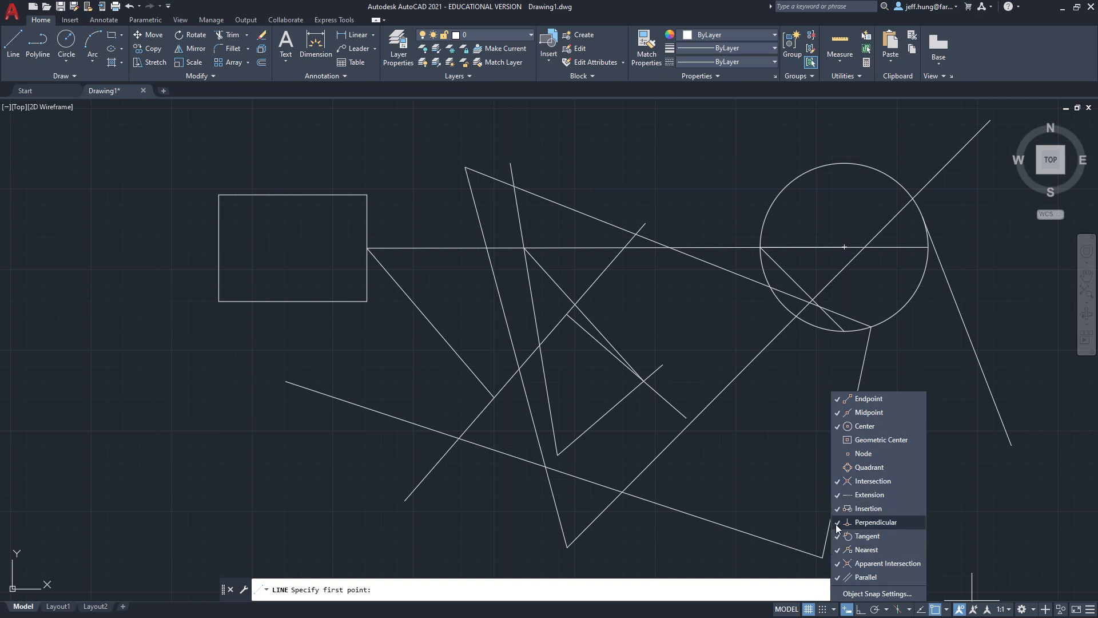
click(839, 522)
click(839, 550)
click(838, 563)
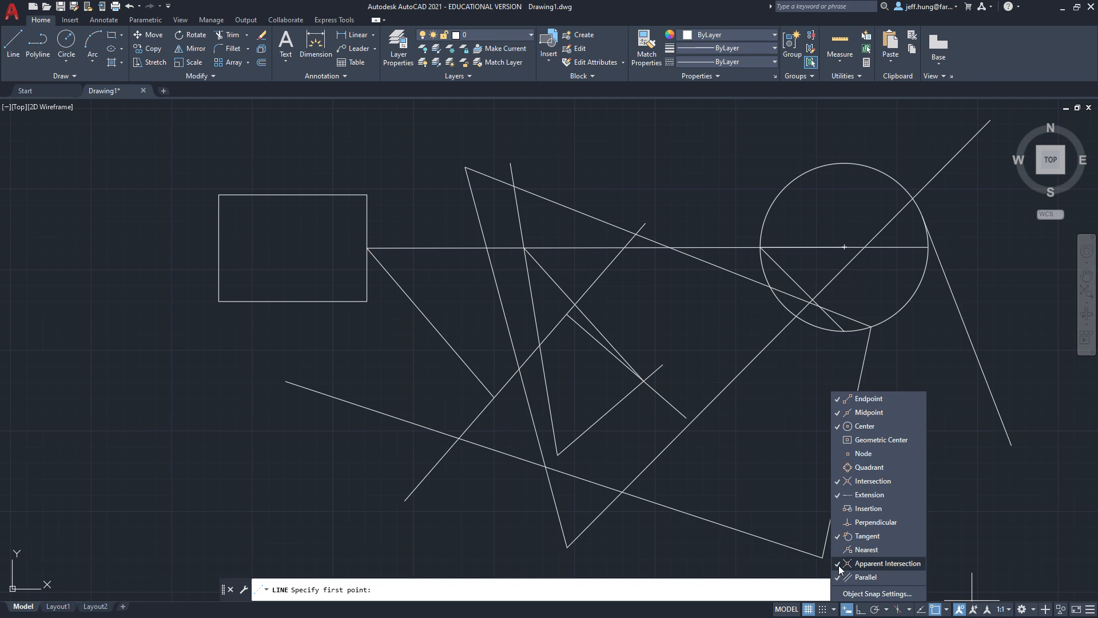
click(836, 579)
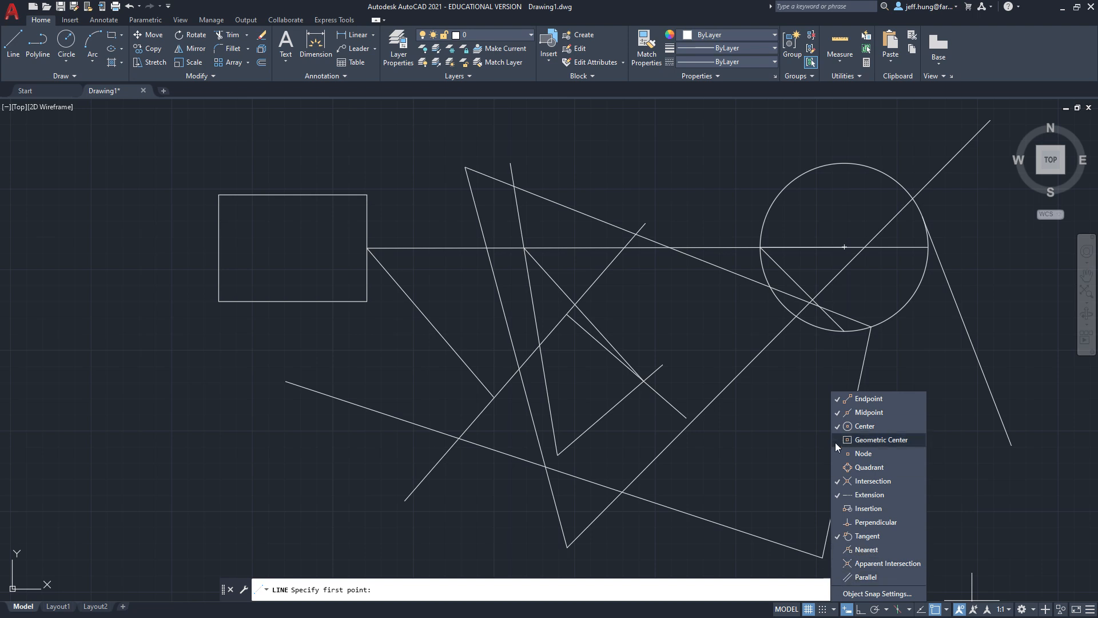
click(835, 412)
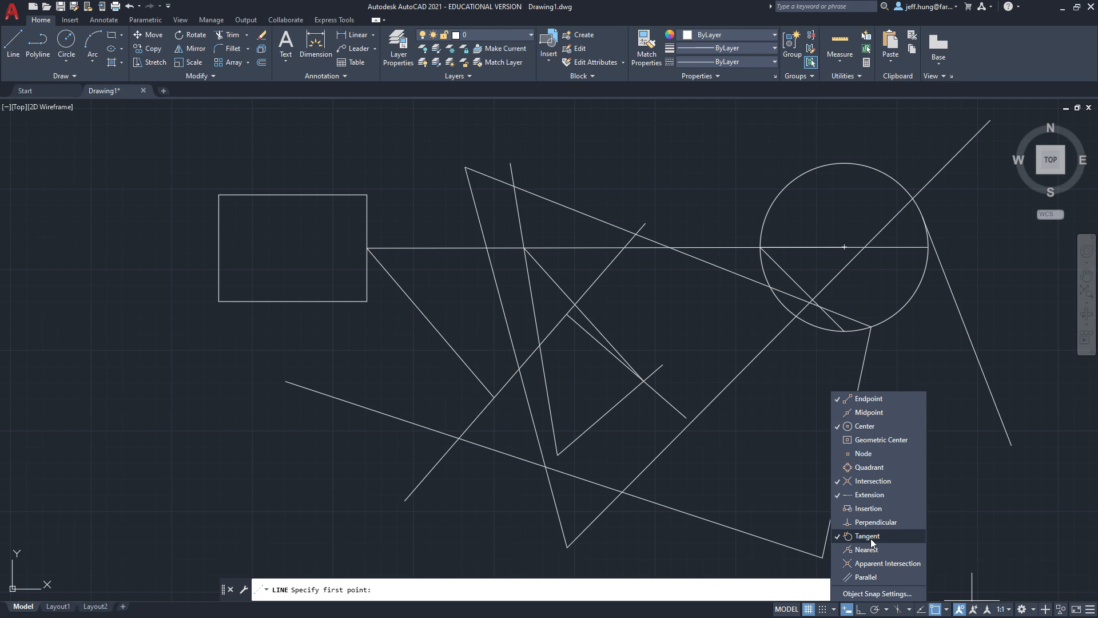
click(785, 478)
key(Escape)
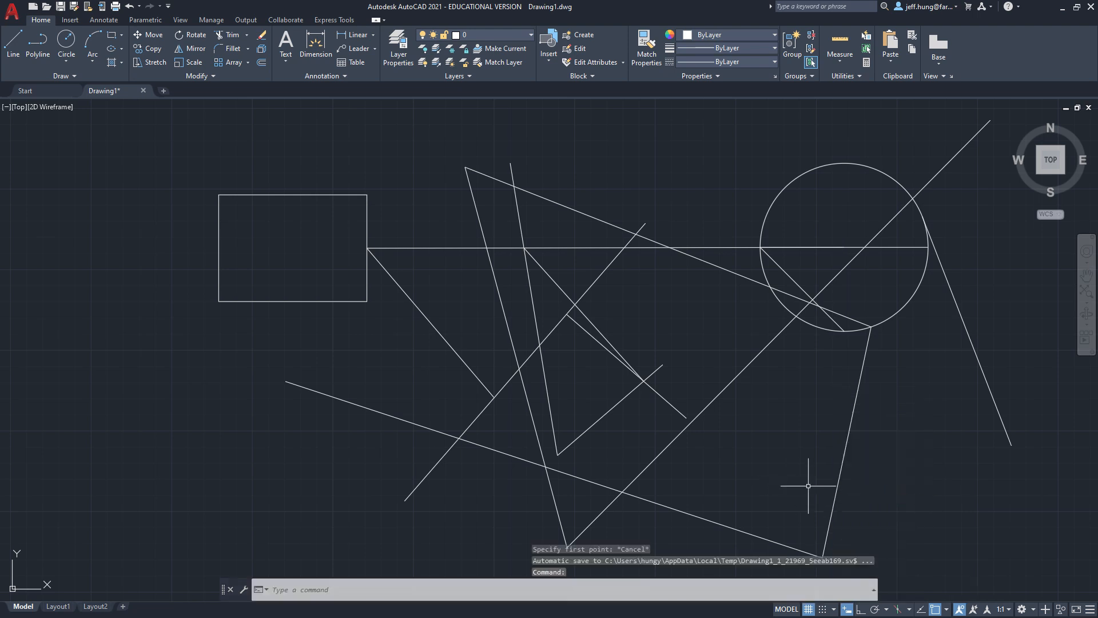
Draw a circle of radius 2 centered on the intersection of the two crossing lines below and right of the rectangle.
scroll(806, 484, down, 2)
mouse_move(800, 485)
middle_down()
mouse_move(736, 436)
mouse_move(681, 432)
middle_up()
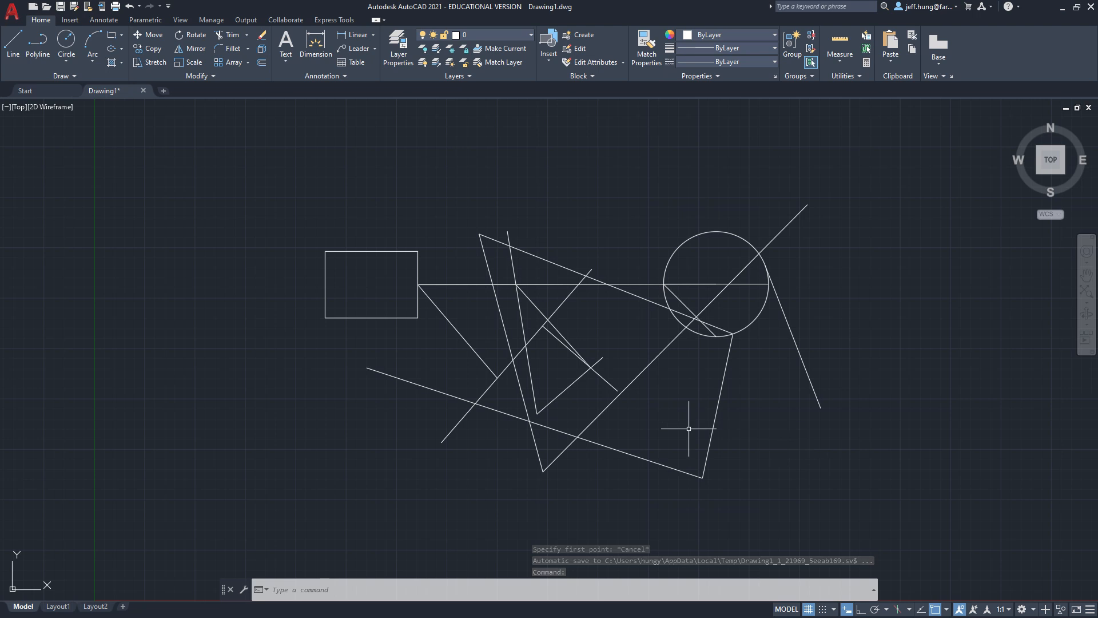
key(Escape)
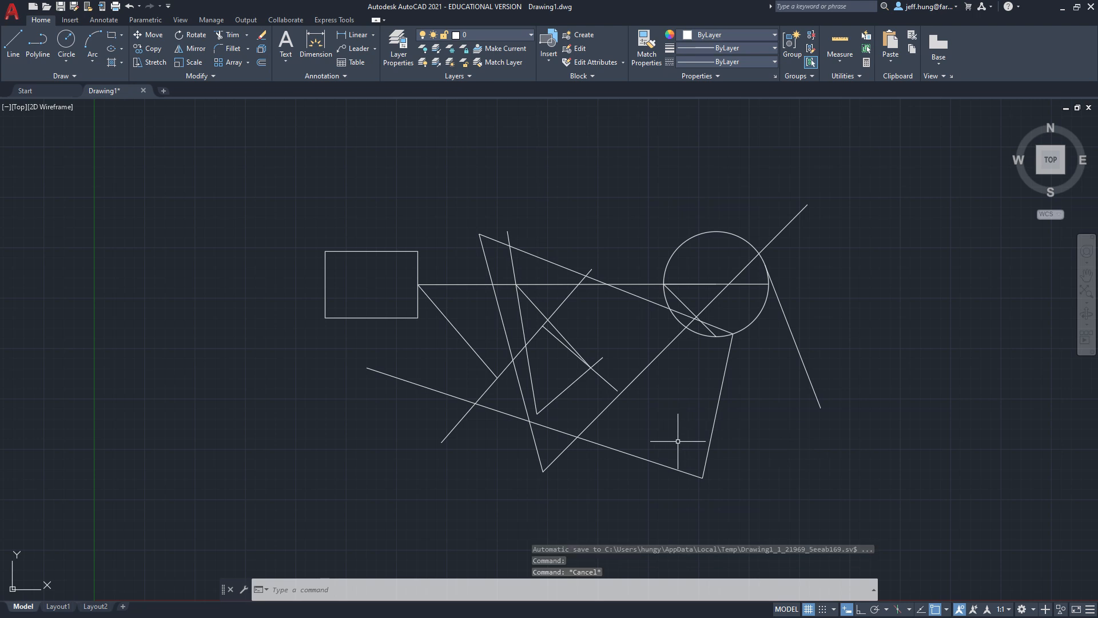
text(Cit)
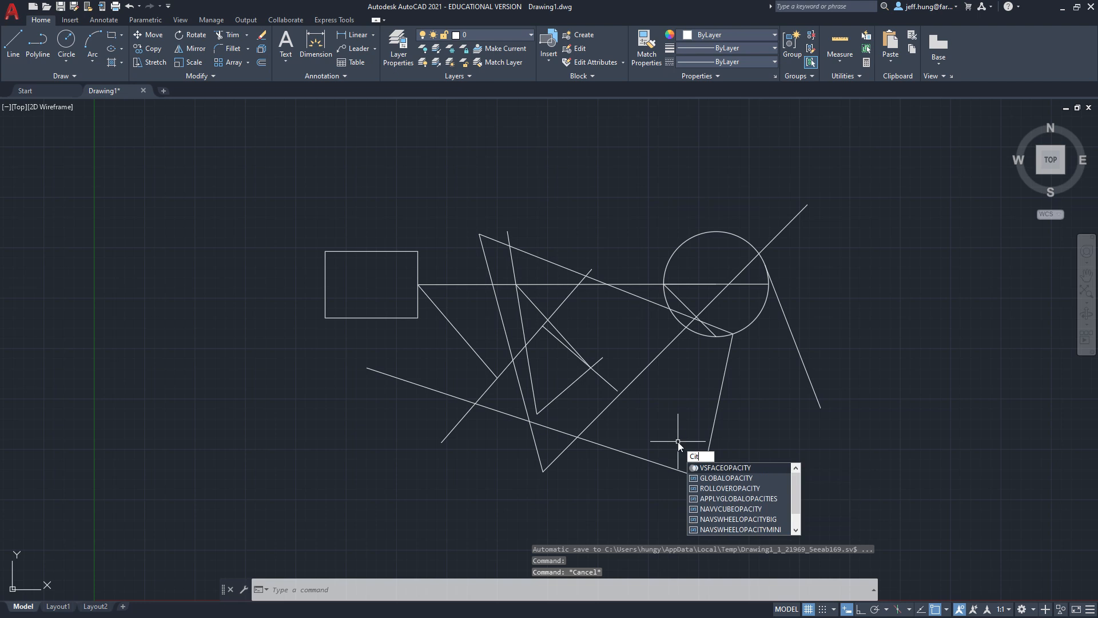
key(BackSpace)
text(rCLE)
key(Return)
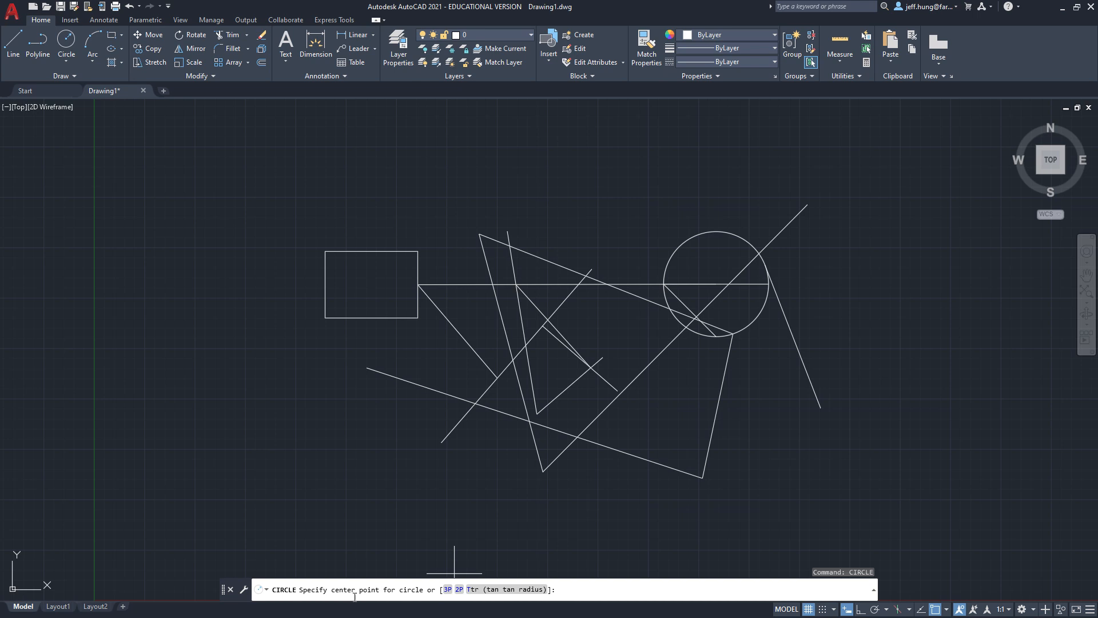
click(475, 403)
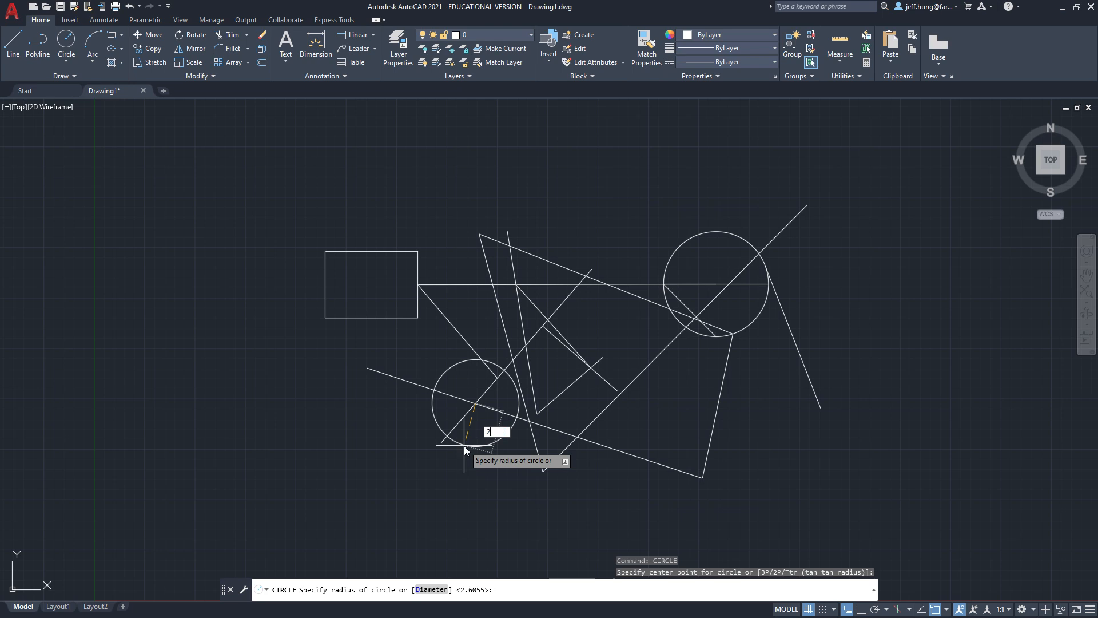
key(Return)
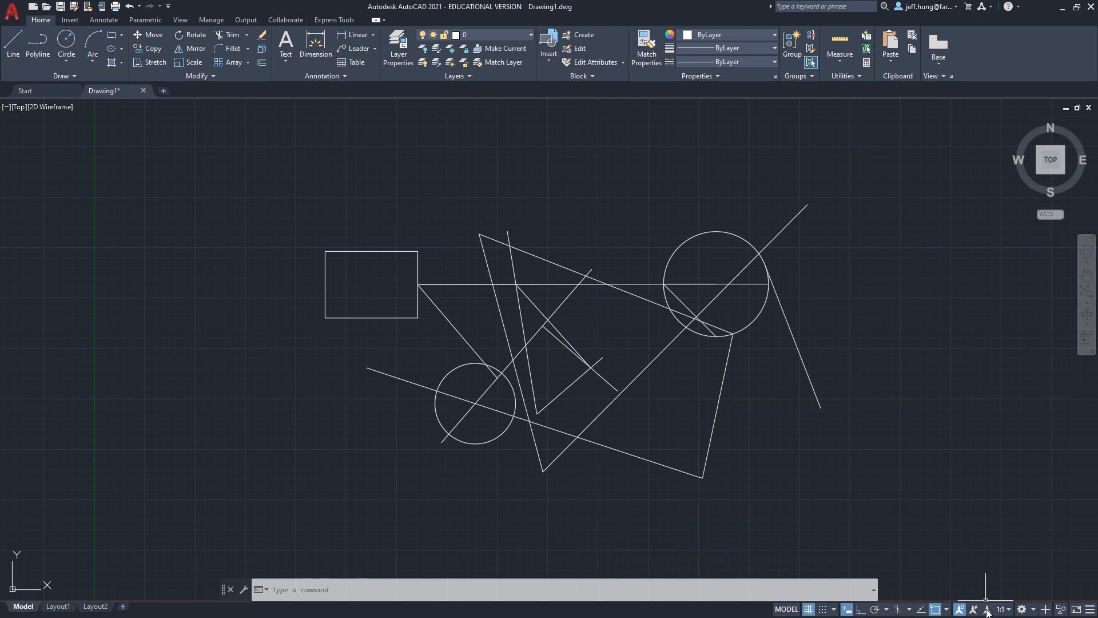
Turn off object snapping and start a line at the lower end of the diagonal through the small circle, using the END snap override.
click(935, 610)
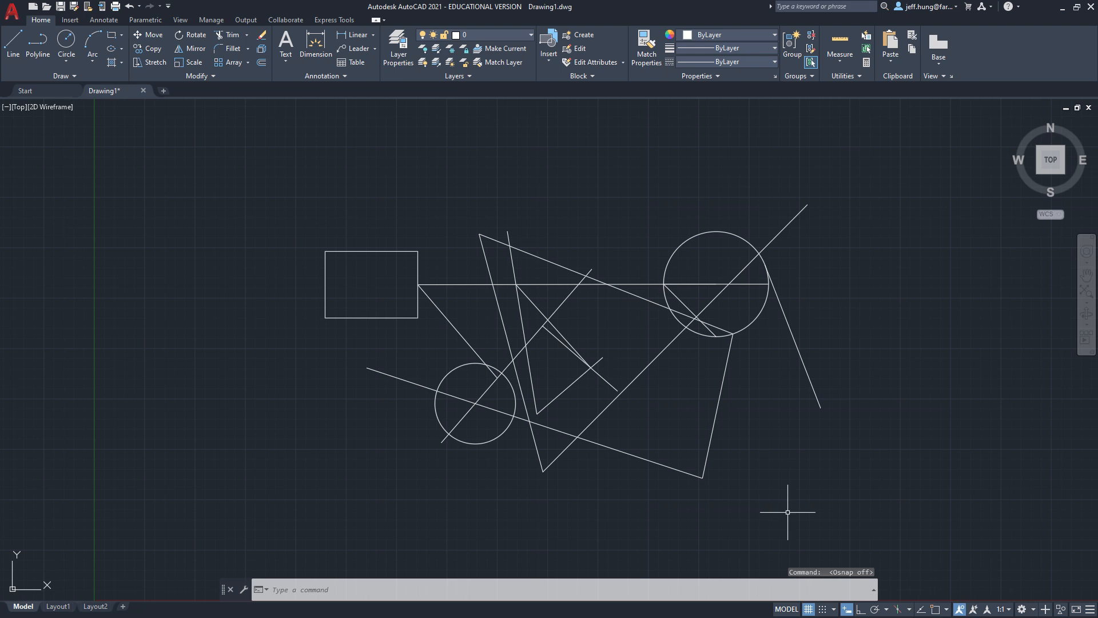
key(Return)
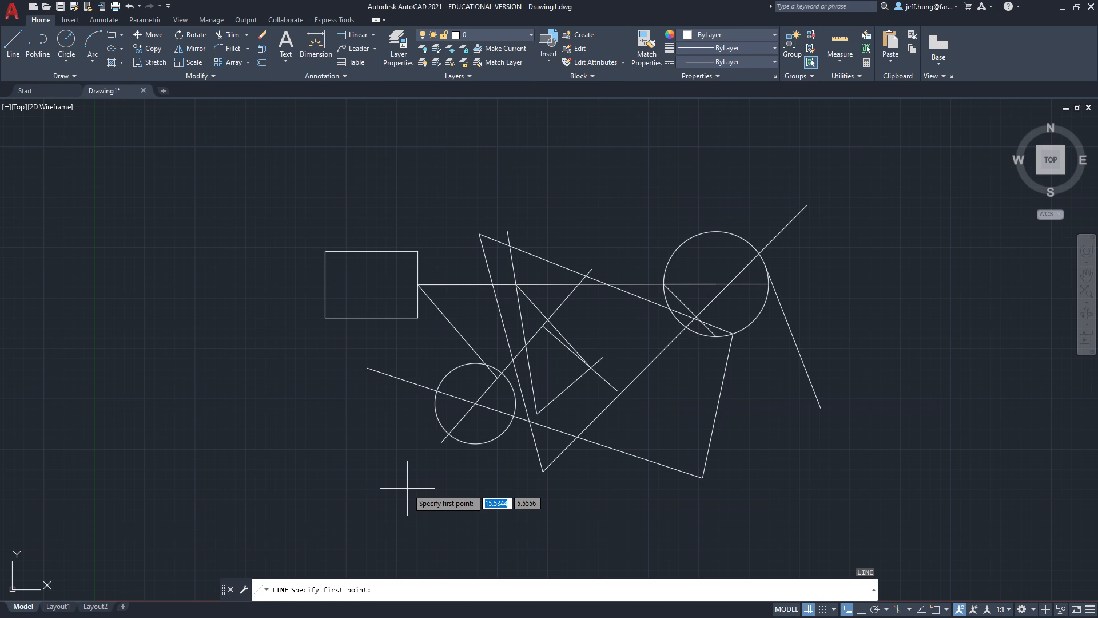
text(e)
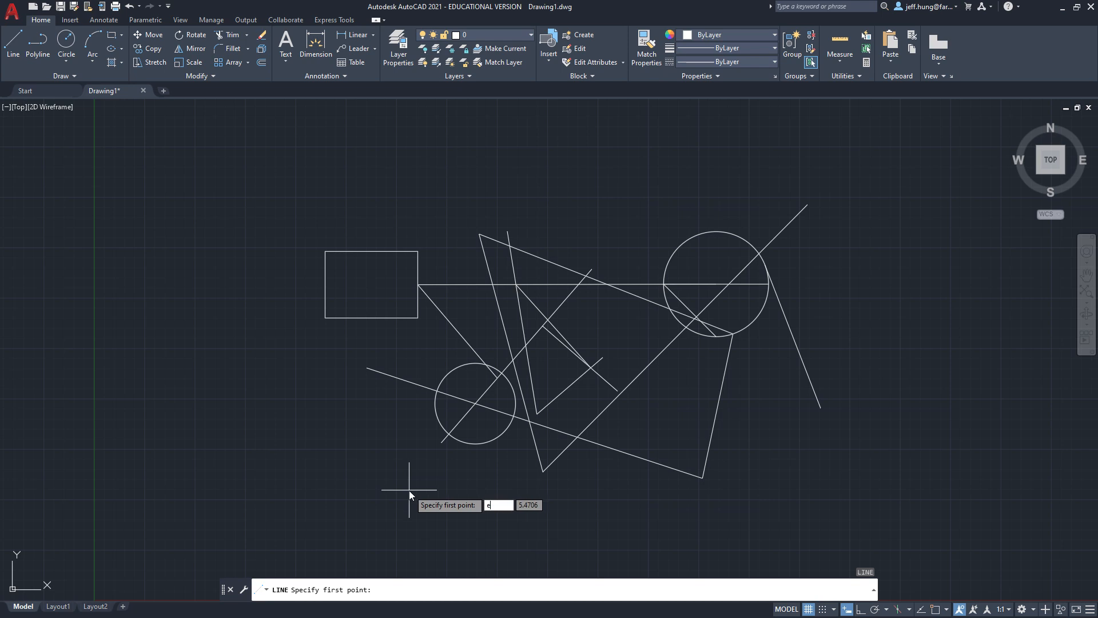
text(nd)
key(Return)
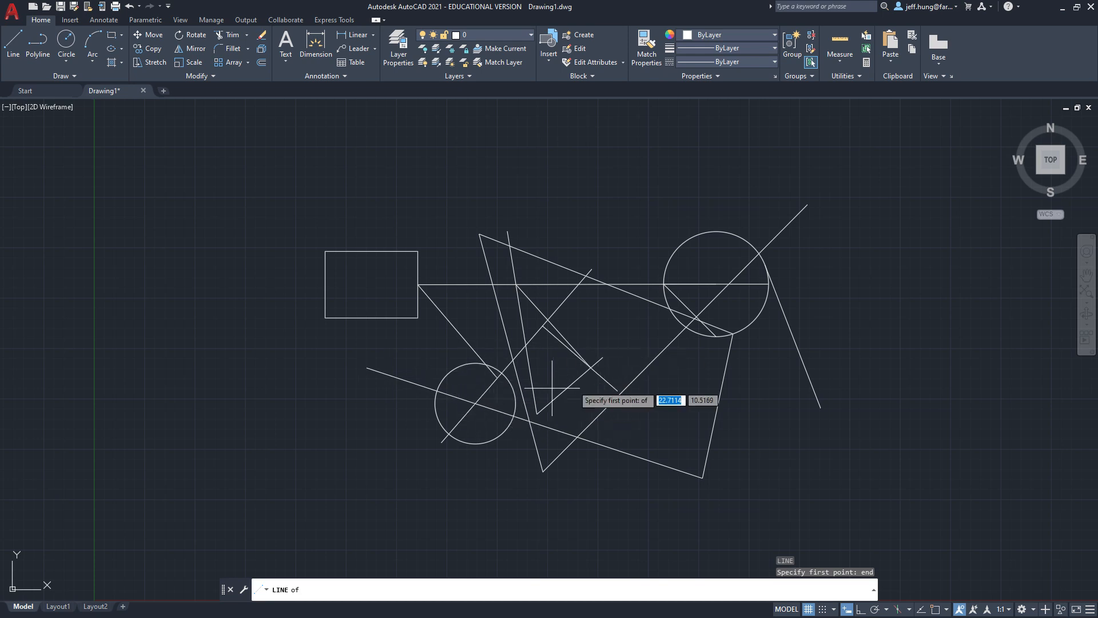
click(444, 436)
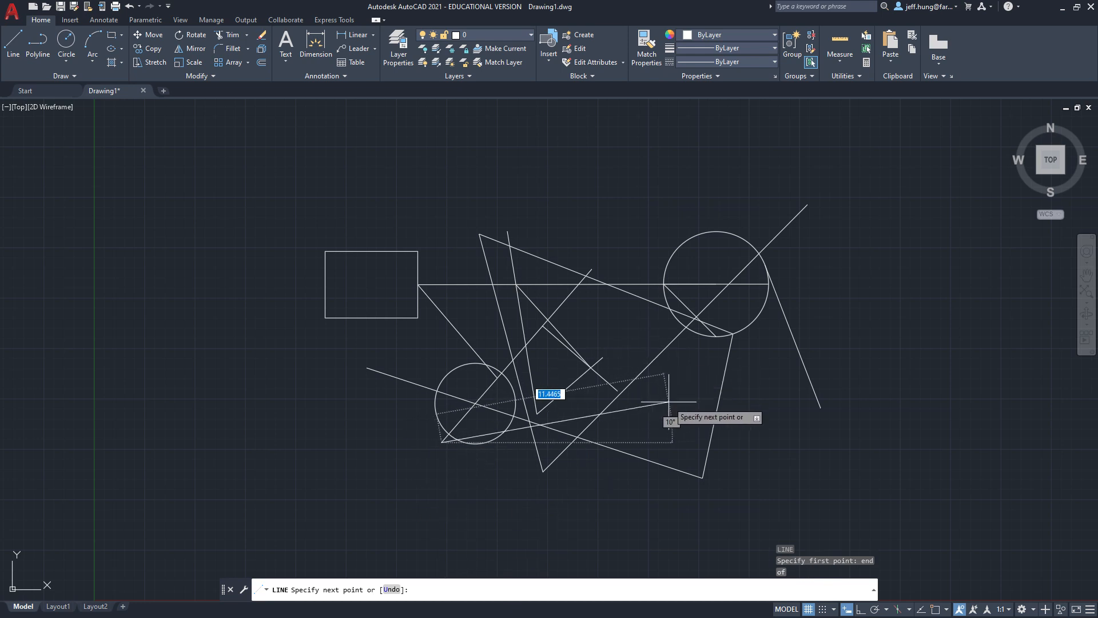
Continue the line to the large circle's center with the CEN override and finish at the midpoint of the rectangle's bottom edge with MID.
text(cen)
key(Return)
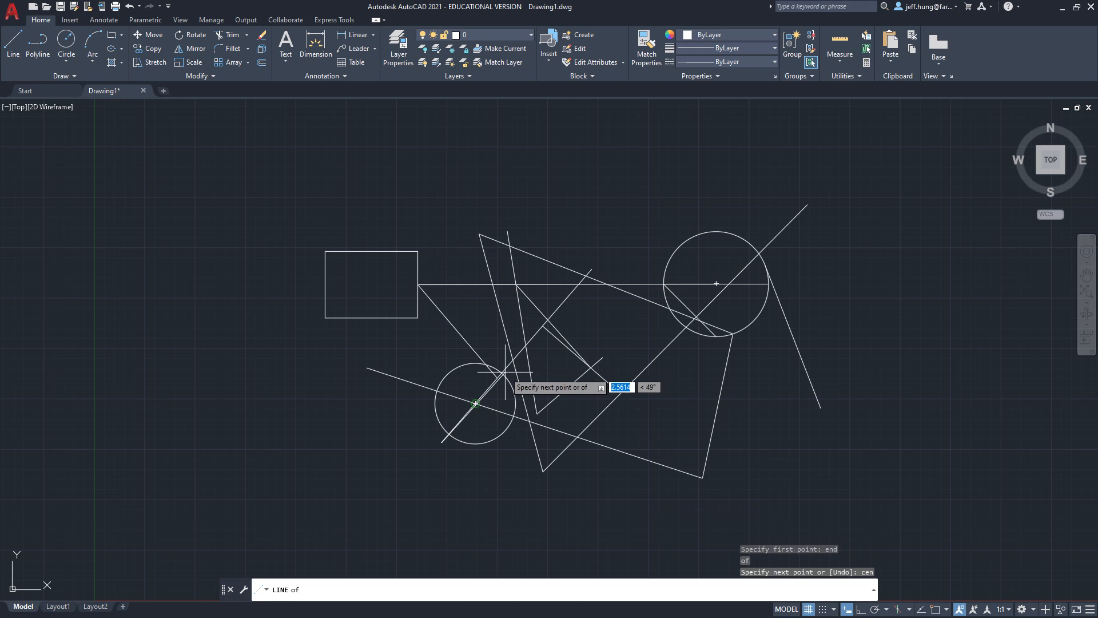
click(746, 317)
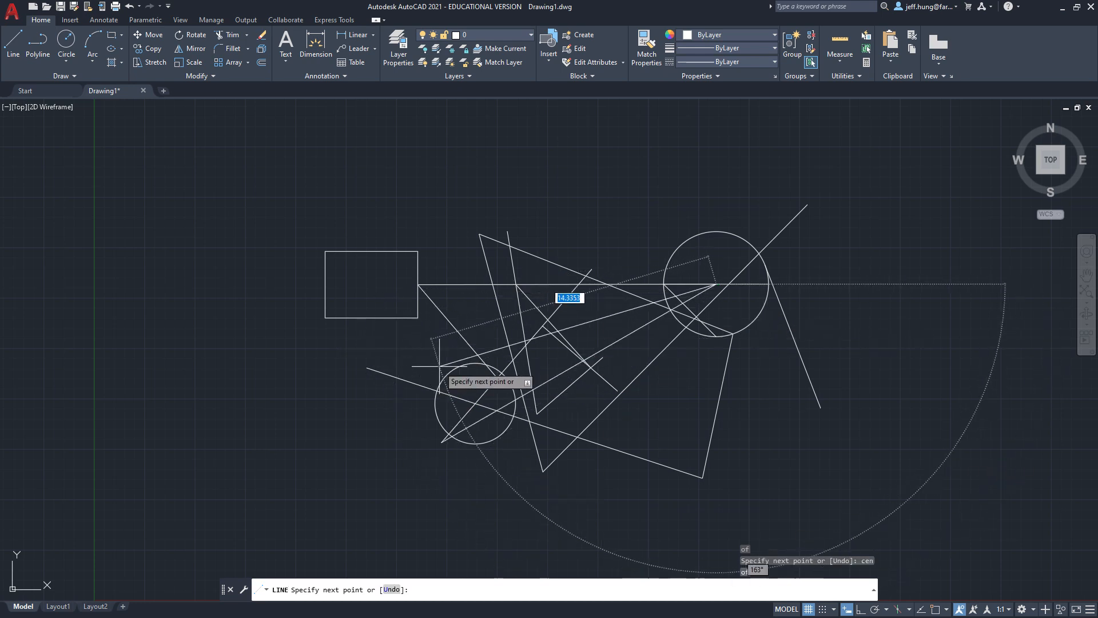
text(mid)
key(Return)
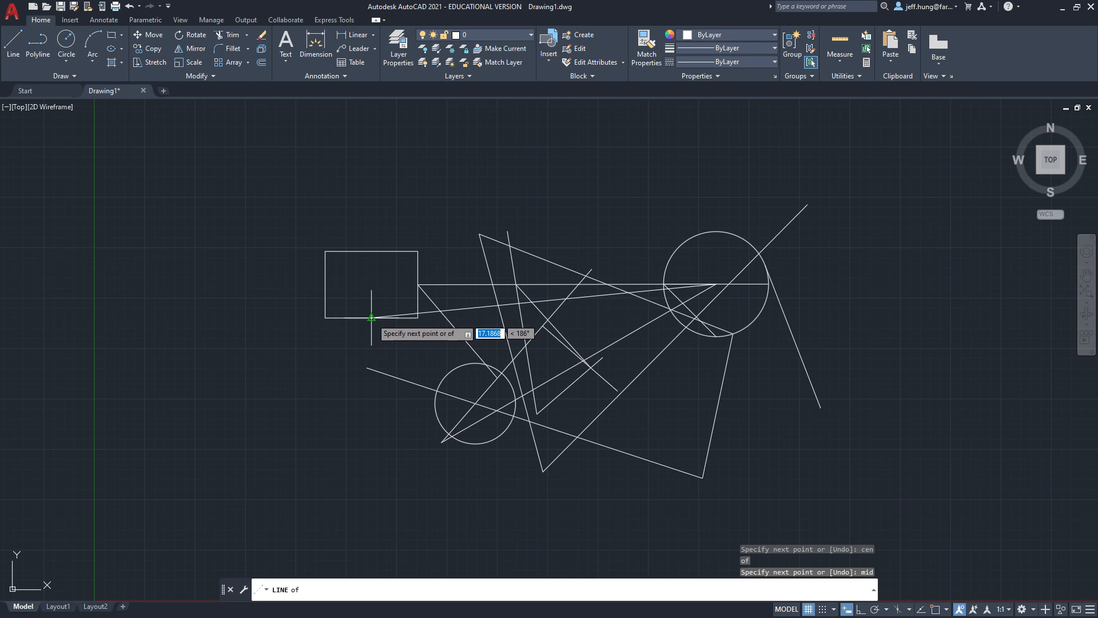
click(371, 317)
key(Return)
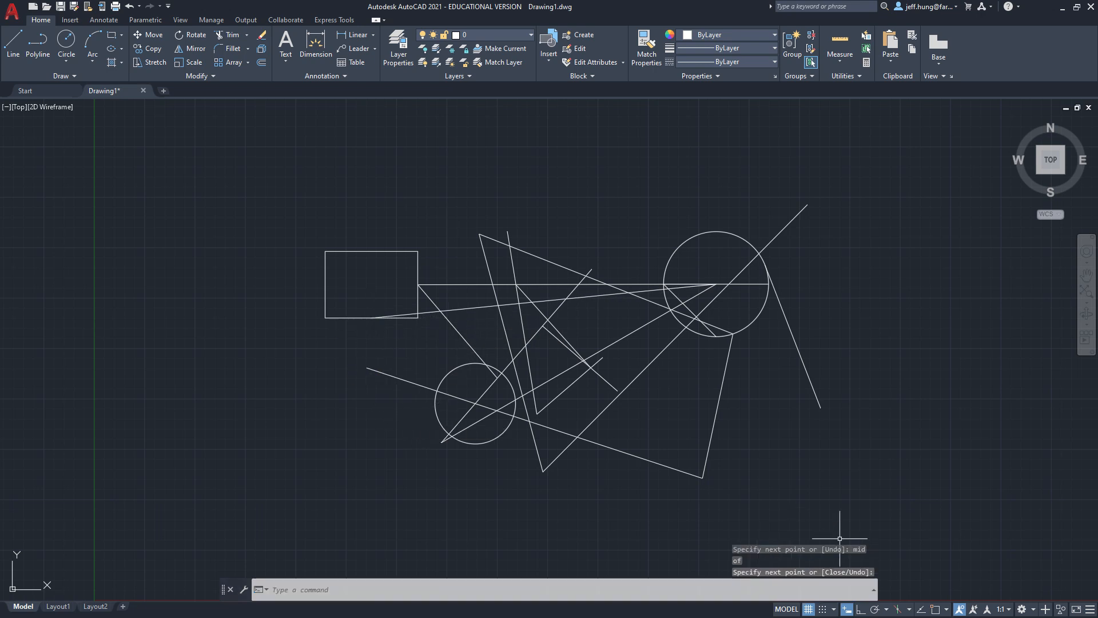
click(946, 609)
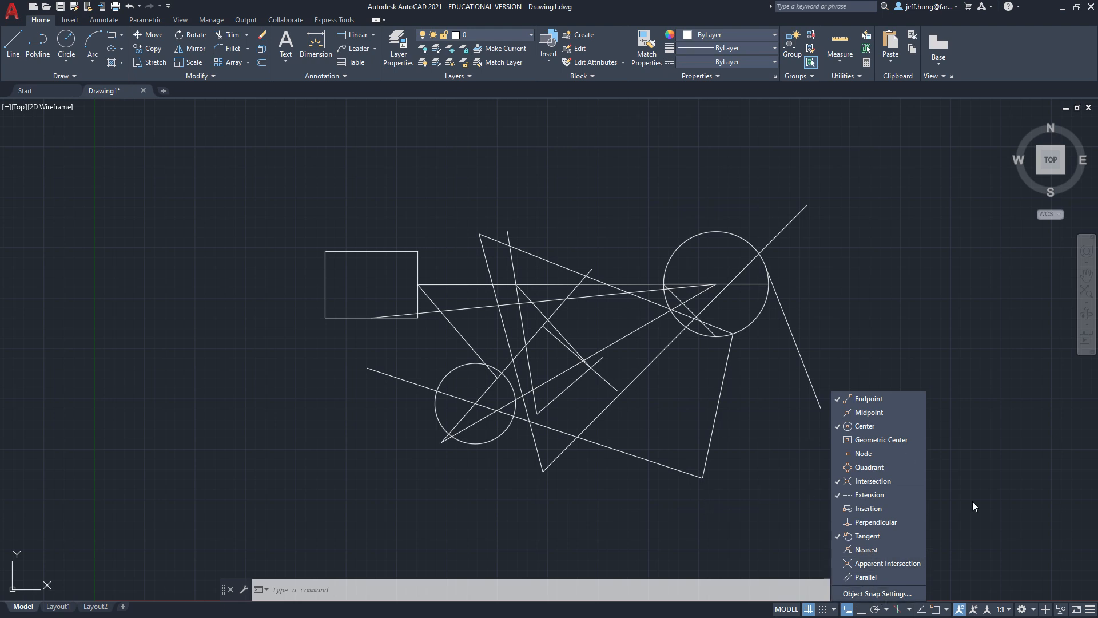
click(621, 491)
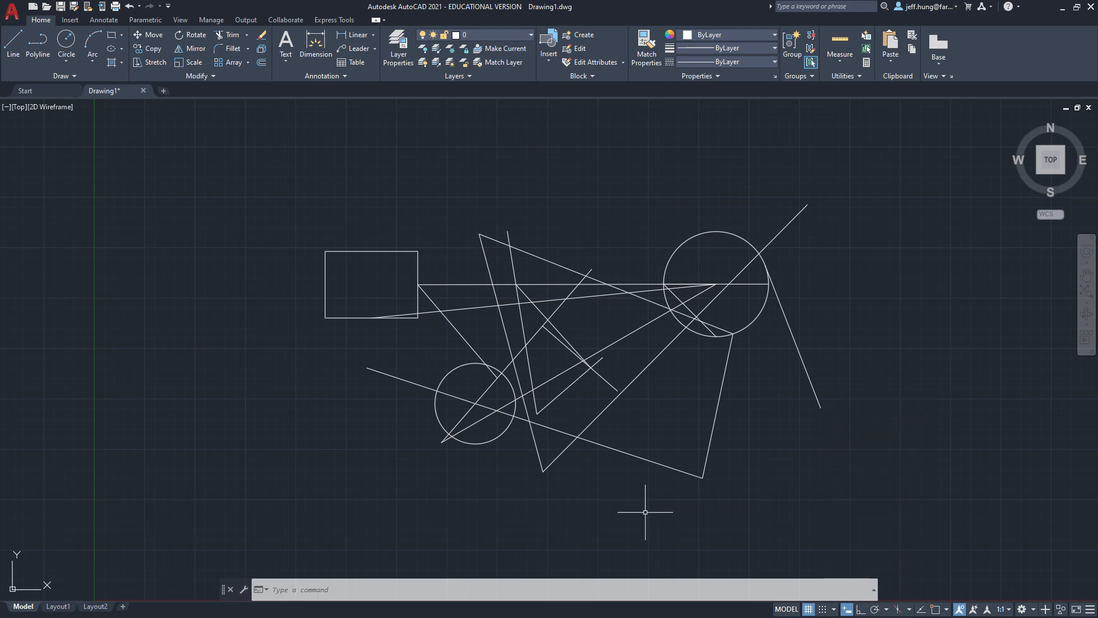